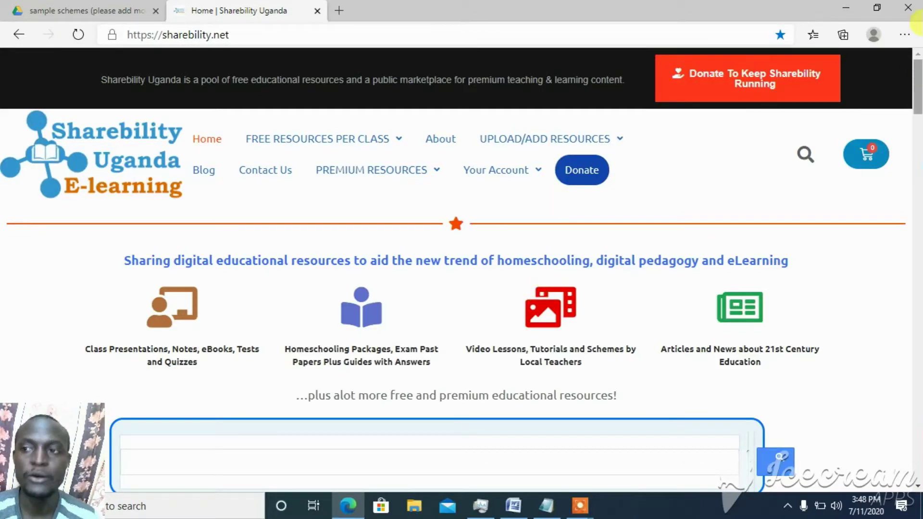
- Look over the Sharebility Uganda home page, including the search field, free resources by class, subject tags and latest resources
scroll(915, 76, "down", 2)
scroll(914, 74, "up", 1)
scroll(918, 89, "down", 3)
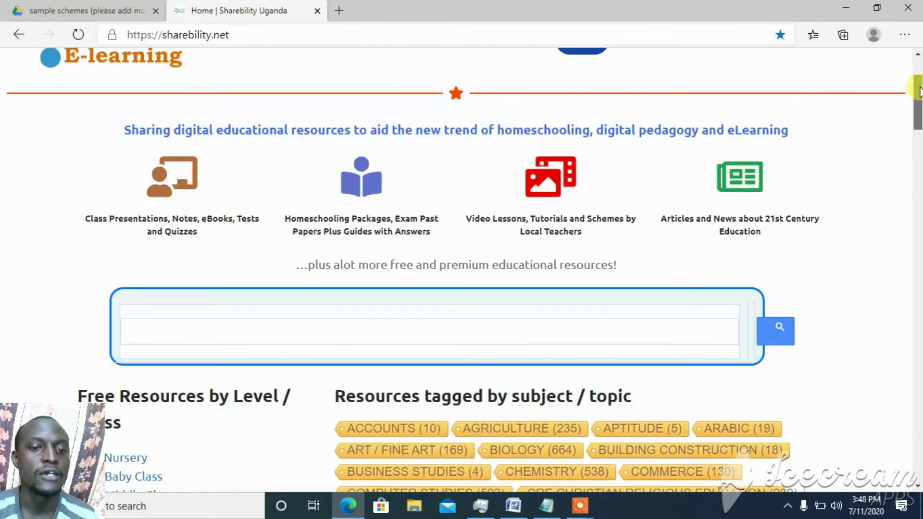
scroll(918, 91, "up", 1)
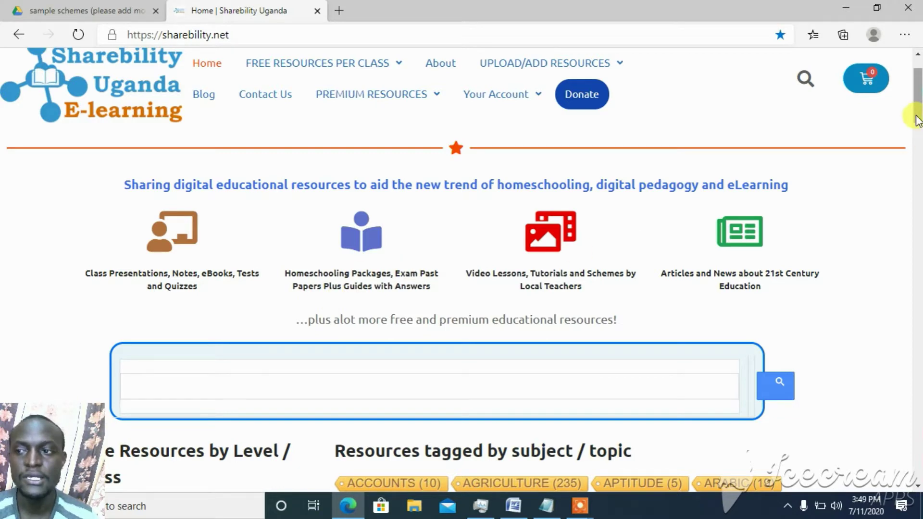
scroll(919, 120, "down", 5)
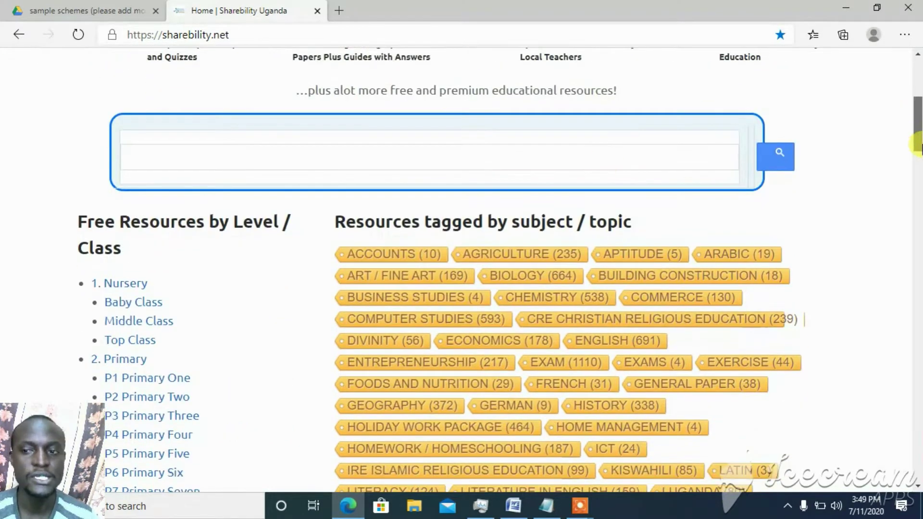
left_click(604, 164)
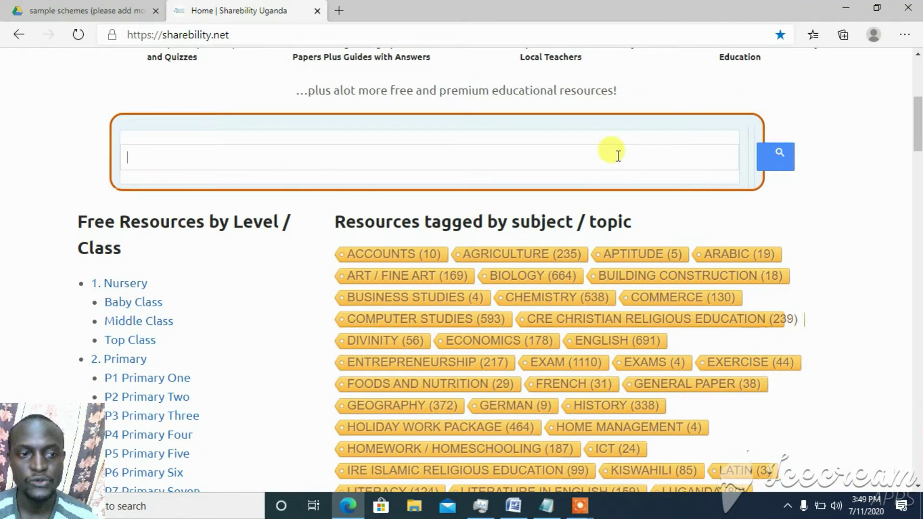
scroll(915, 162, "down", 4)
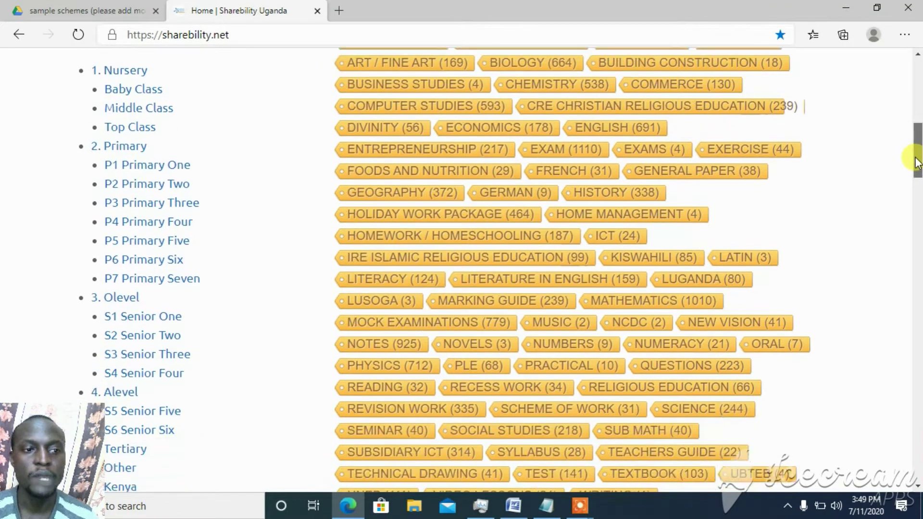
scroll(915, 162, "up", 1)
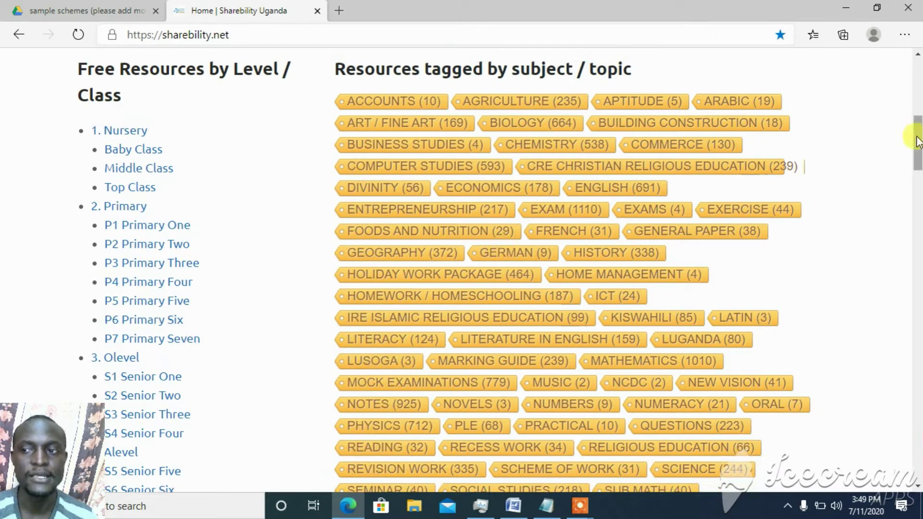
left_click_drag(918, 149, 920, 166)
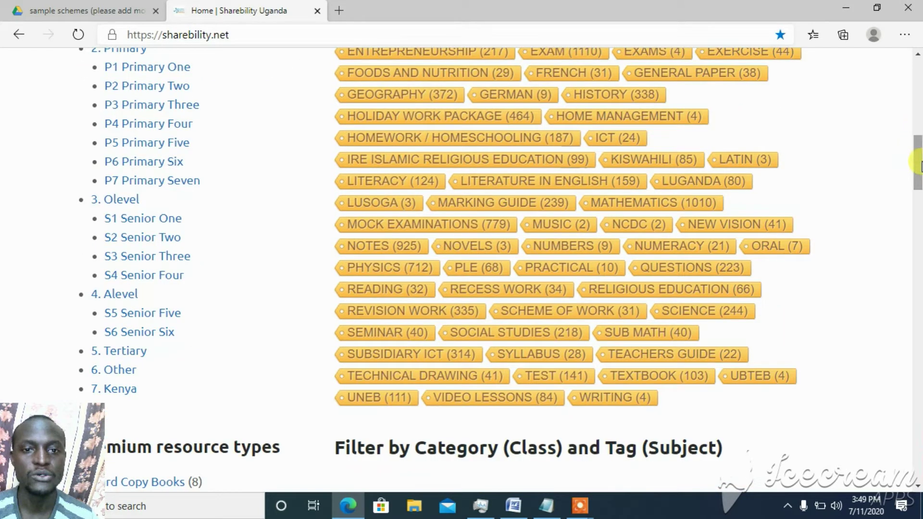
scroll(919, 166, "up", 3)
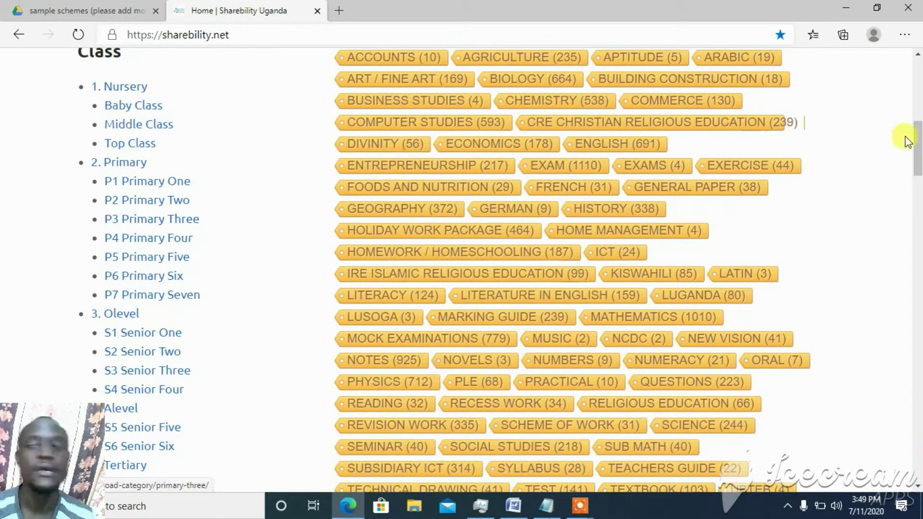
left_click_drag(913, 160, 918, 355)
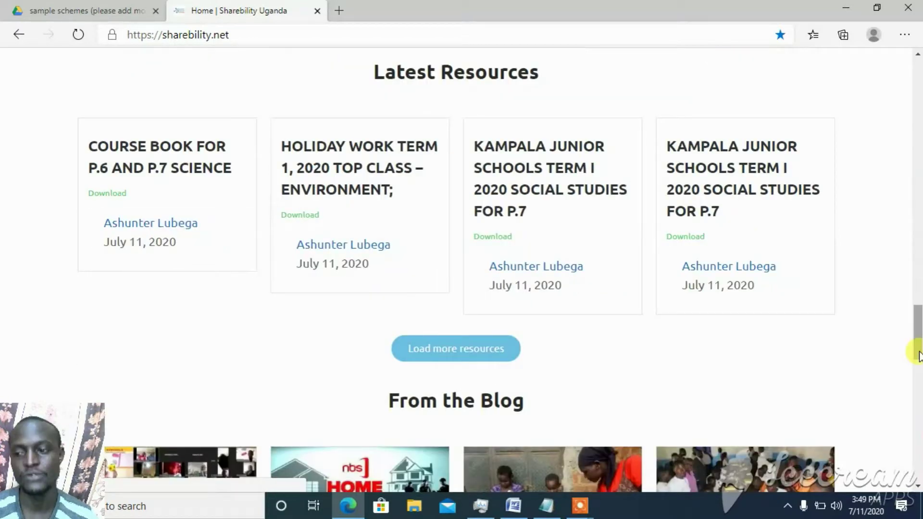
left_click_drag(919, 356, 915, 73)
- Go to the dashboard login form for Sharebility accounts
mouse_move(507, 177)
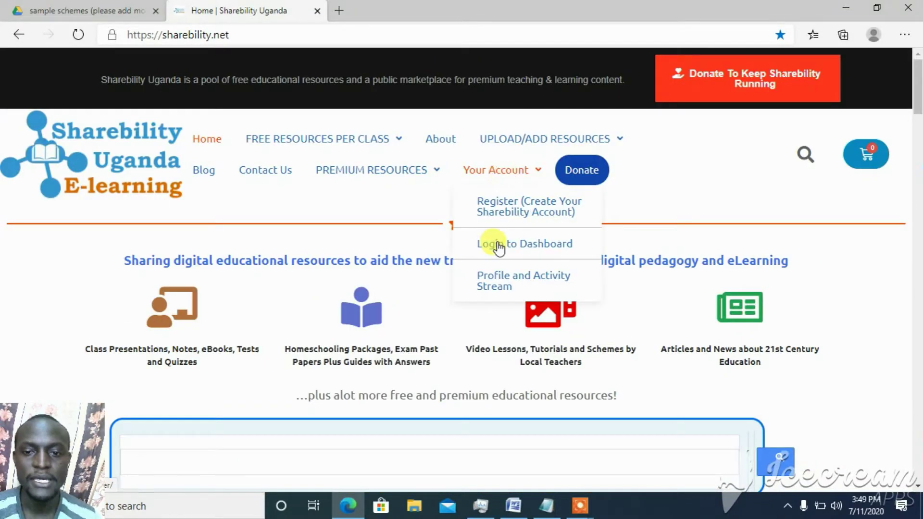
left_click(522, 249)
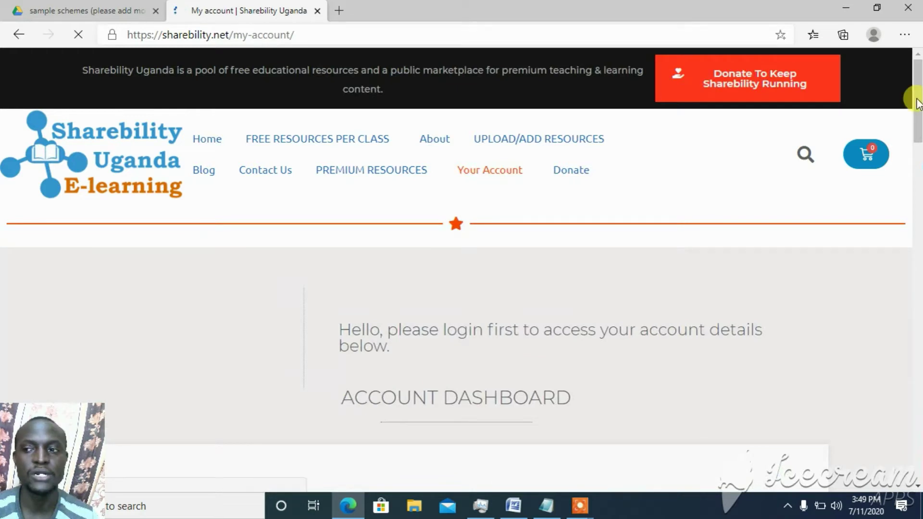
scroll(504, 195, "down", 5)
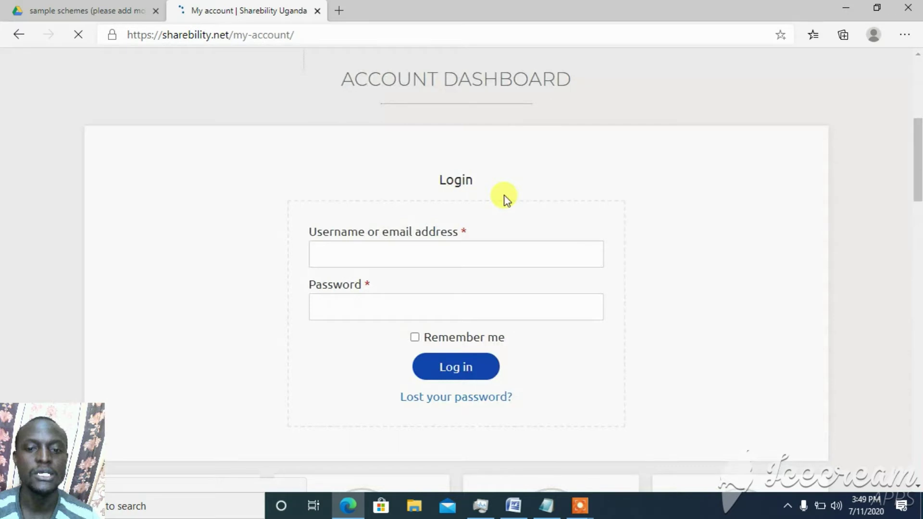
- Fill in the account e-mail and password from the saved credentials and log in
left_click(434, 256)
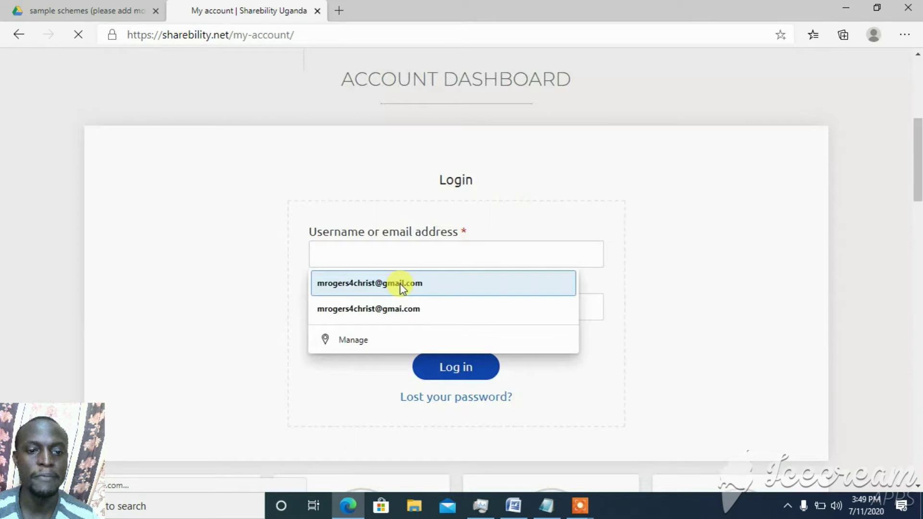
left_click(401, 284)
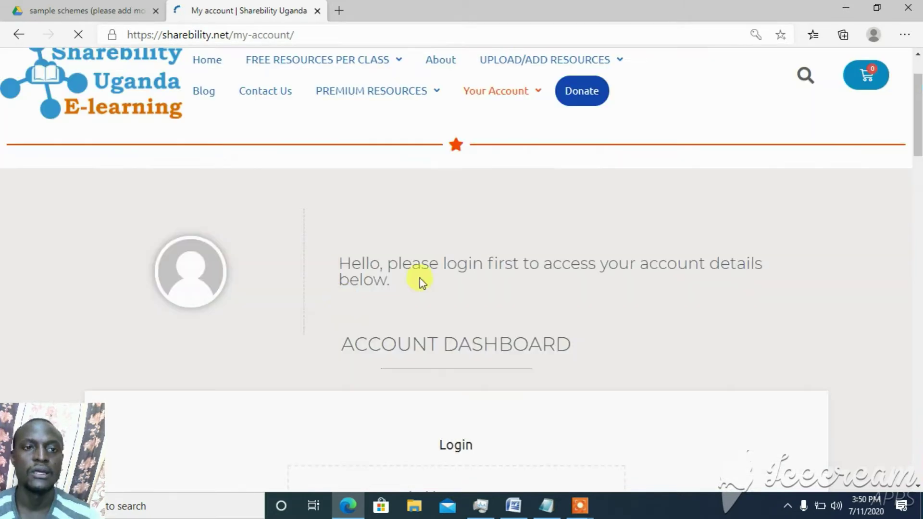
mouse_move(510, 91)
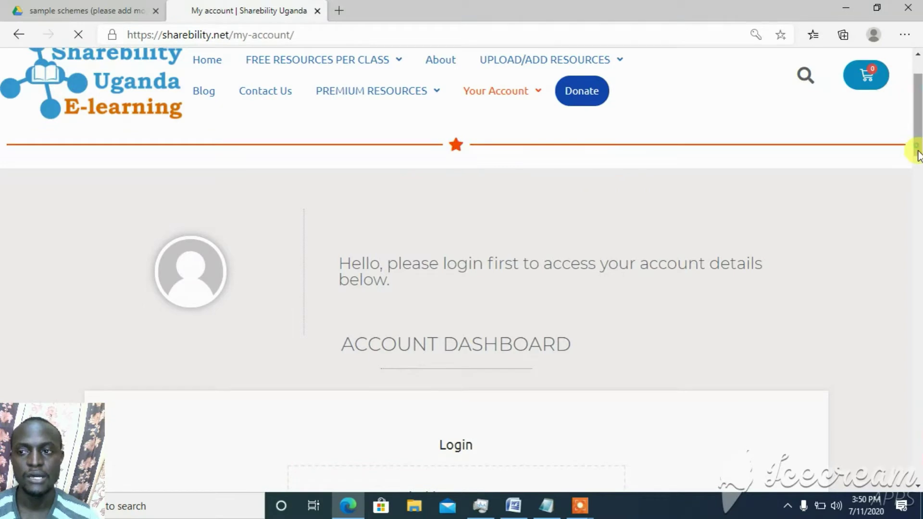
left_click_drag(917, 155, 917, 226)
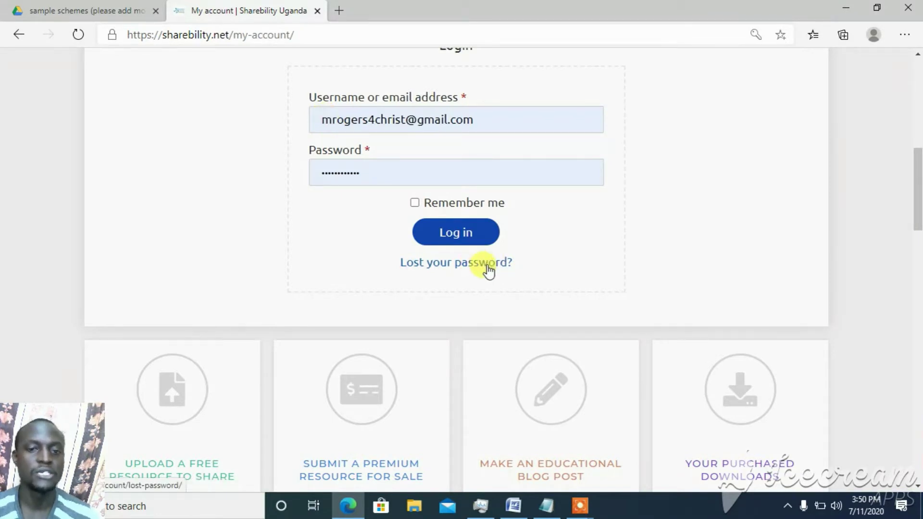
left_click(456, 235)
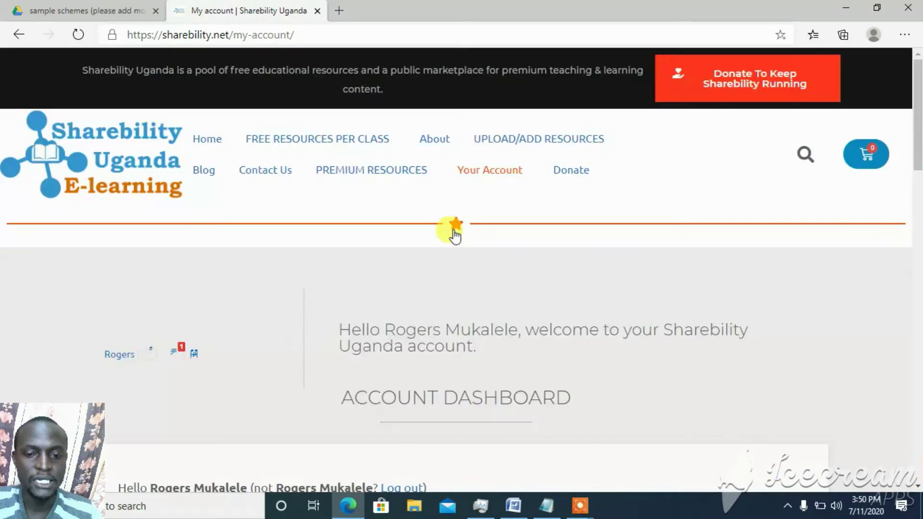
- Review the account dashboard and open the form for uploading a free resource to share
left_click_drag(918, 120, 918, 185)
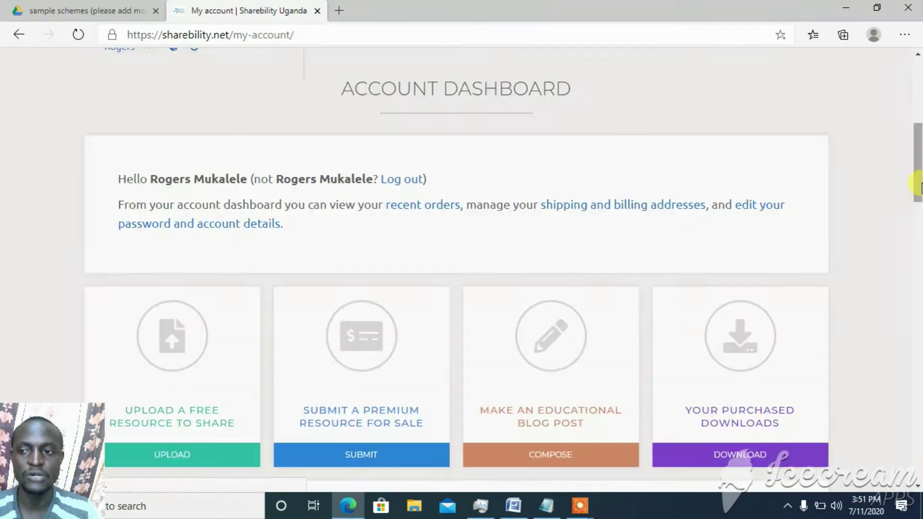
scroll(490, 127, "up", 4)
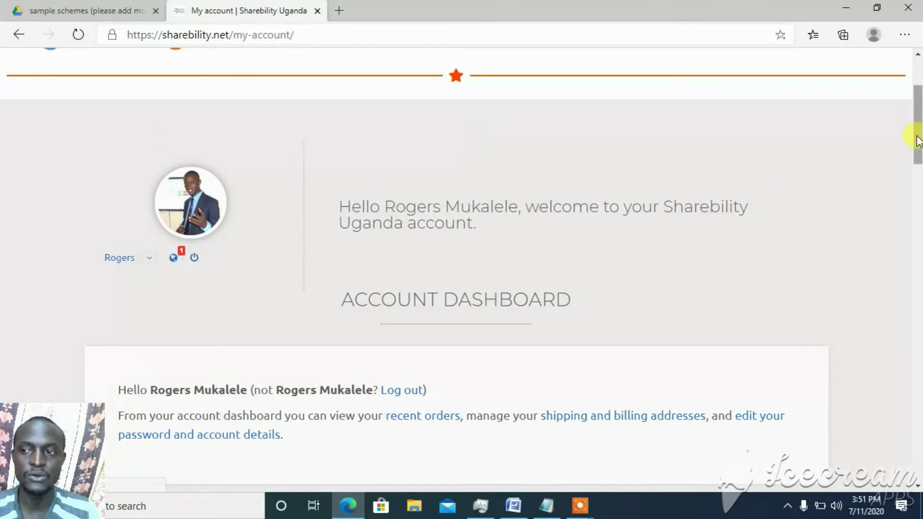
left_click_drag(917, 140, 918, 215)
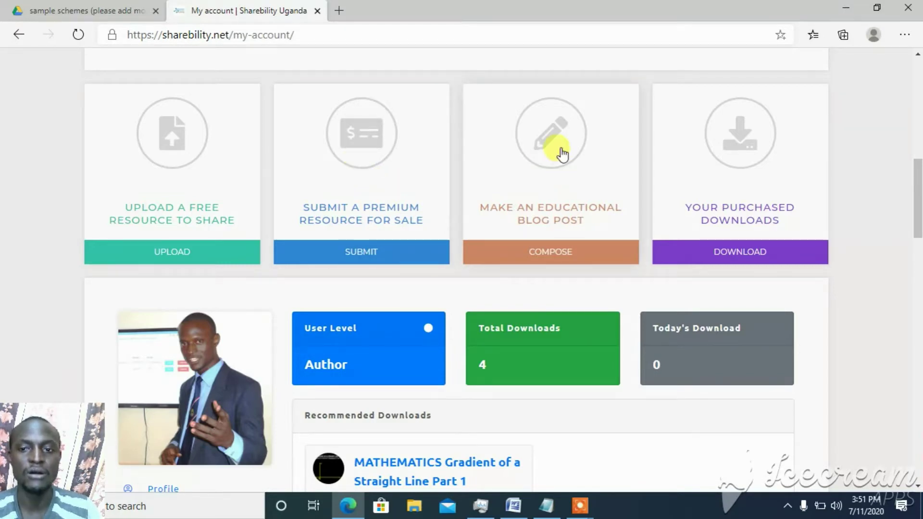
left_click(173, 144)
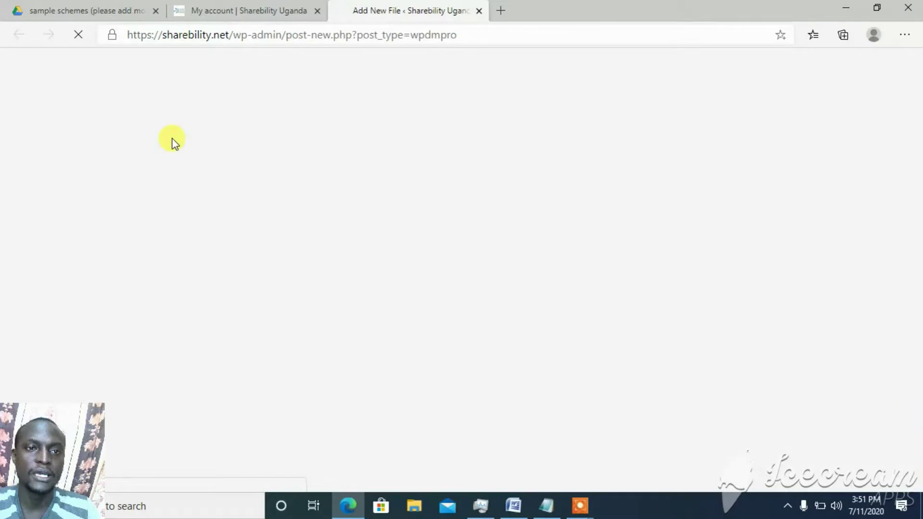
- Switch to the scheme of work document in Word and copy its heading from the title through the class, term and subject line
left_click(518, 512)
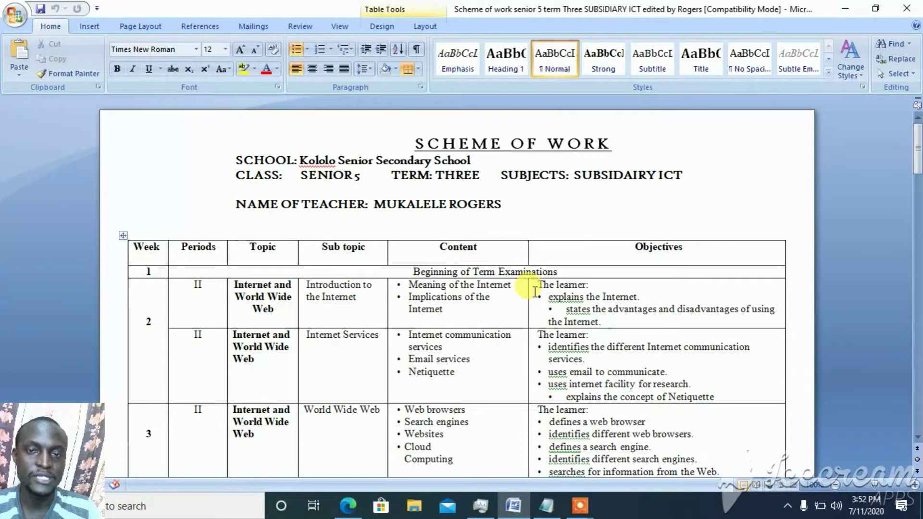
left_click(535, 292)
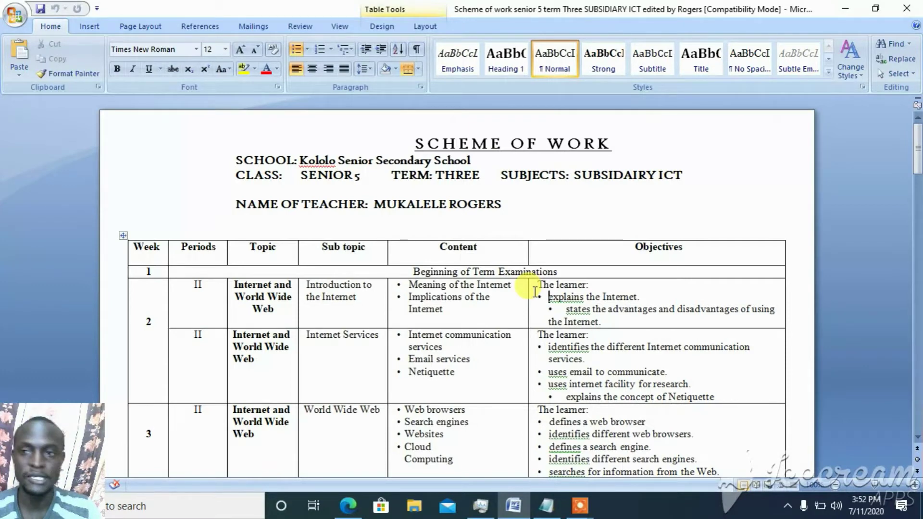
key("alt+Tab")
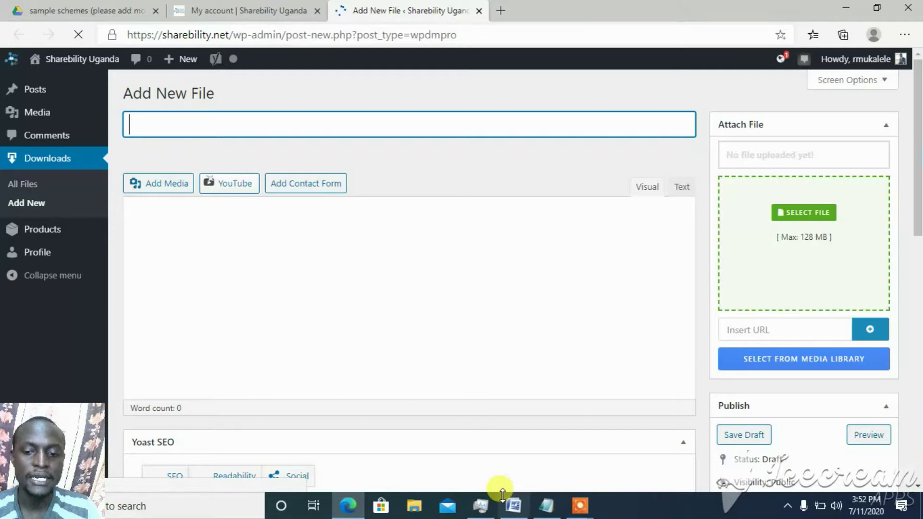
left_click(512, 505)
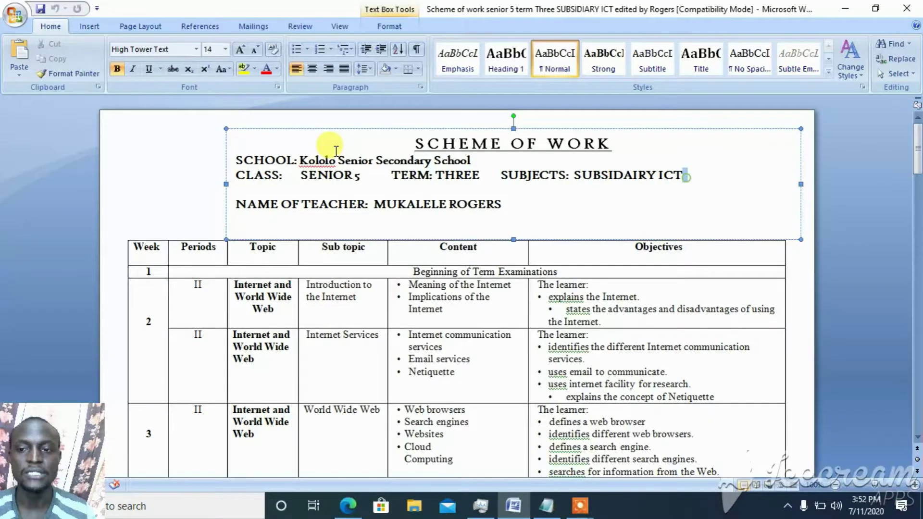
left_click(347, 144, "shift")
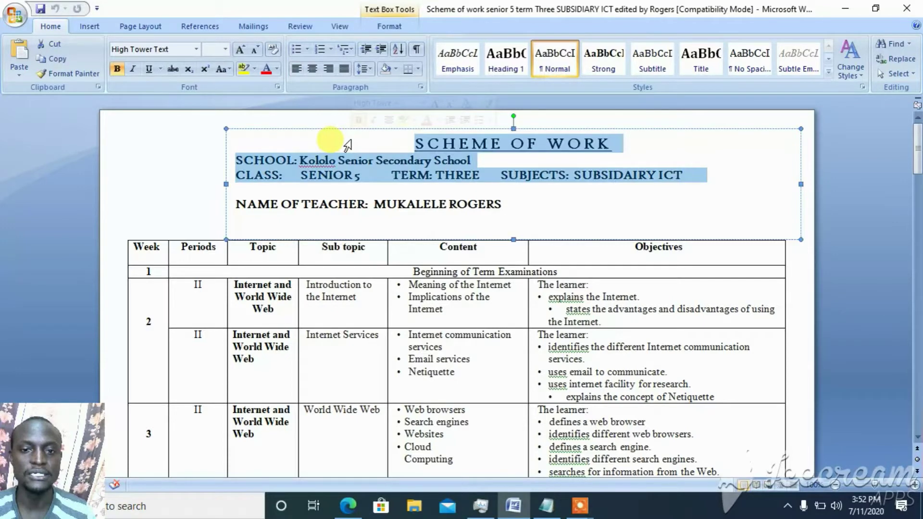
key("alt+Tab")
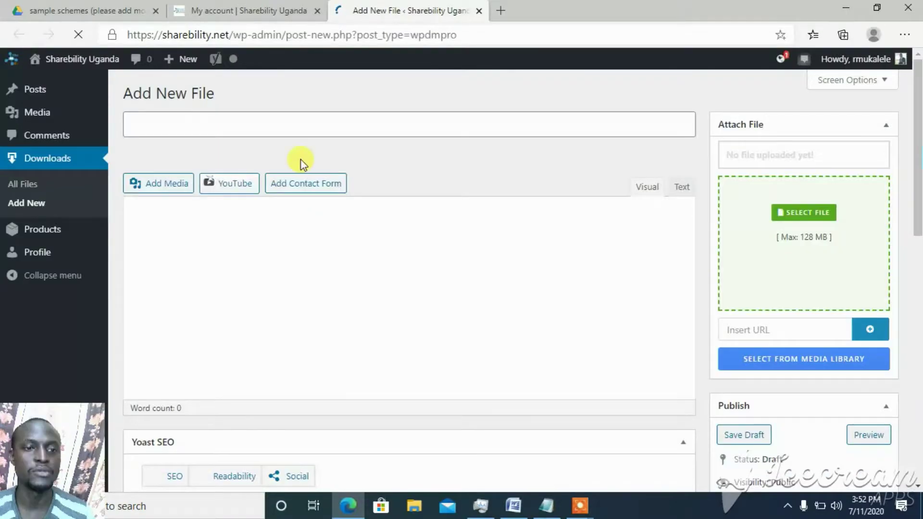
- Title the new file "SAMPLE SCHEME OF WORK TERM THREE SUBSIDAIRY ICT" using the copied heading, removing the surplus text and spacing
left_click(297, 128)
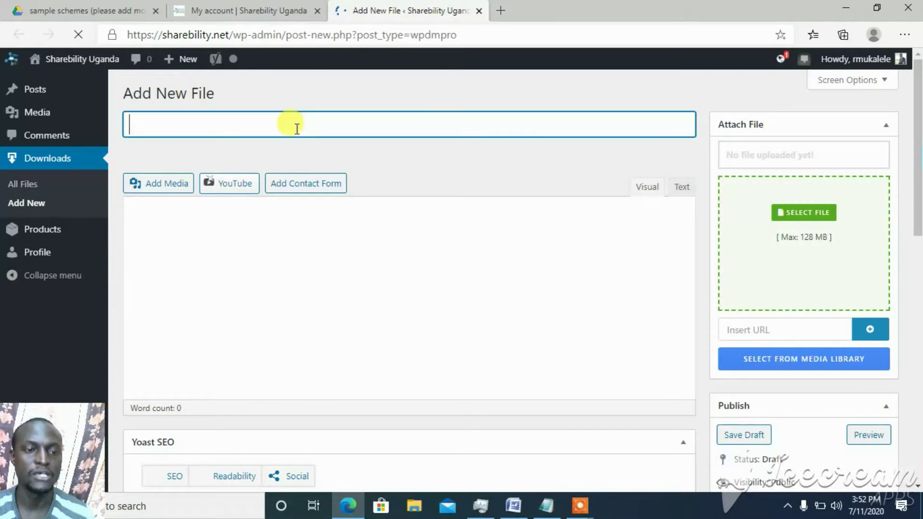
type("School CLASS:\tSENIOR 5\tTERM: THREE\tSUBJECTS:  SUBSIDAIRY ICT")
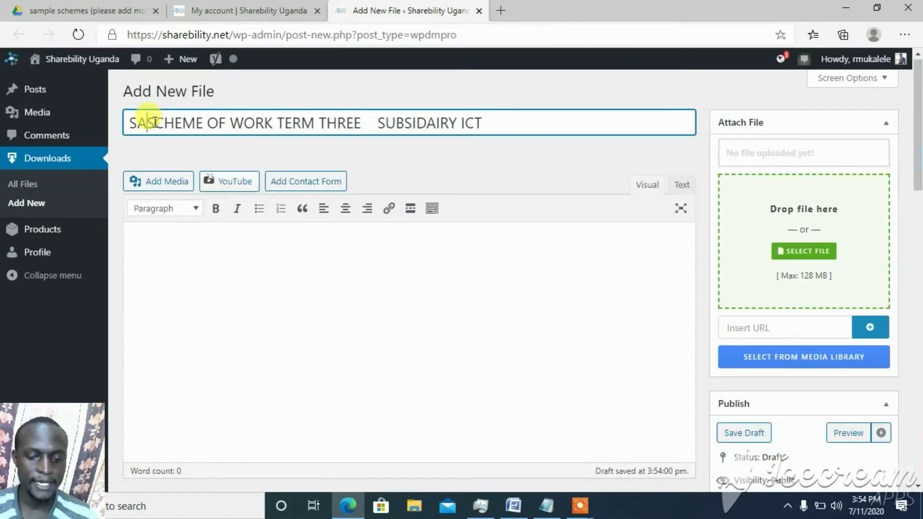
type("MPLE SCHEME OF WORK TERM THREE")
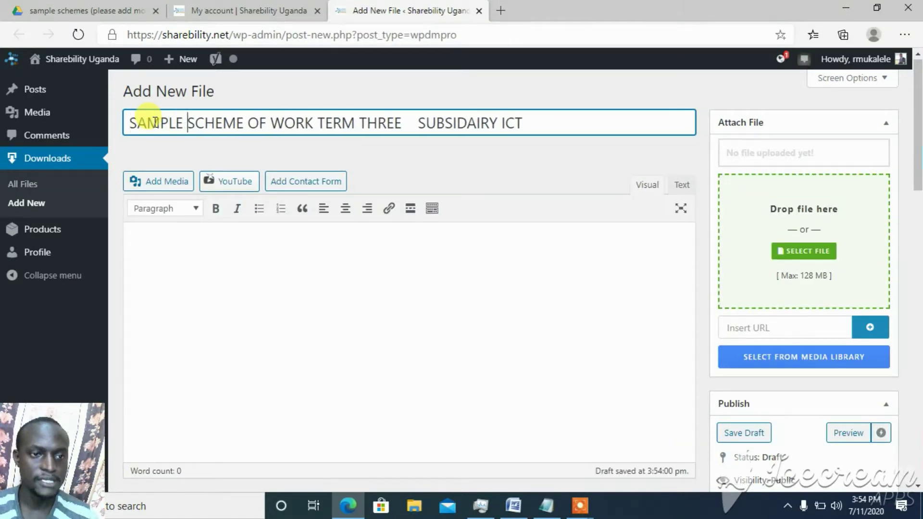
left_click(416, 123)
key("BackSpace")
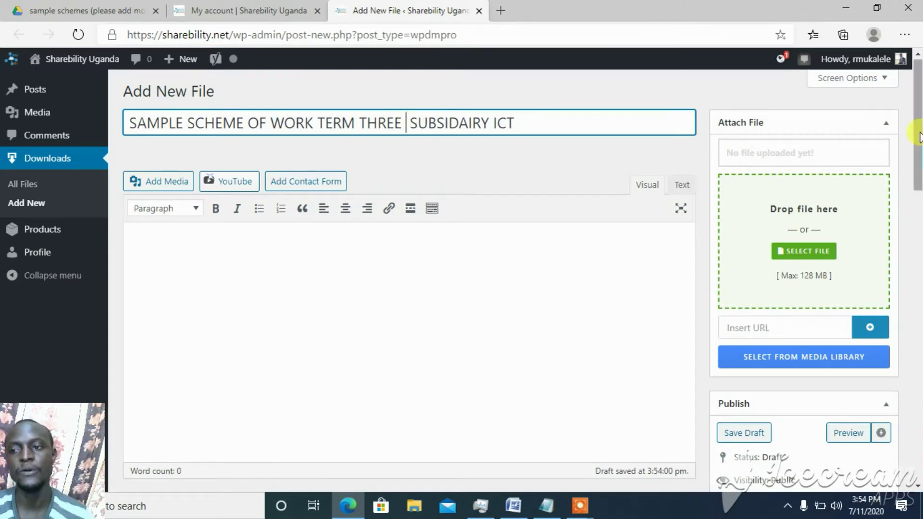
- Attach the "Scheme of work senior 5 term Three SUBSIDIARY ICT" document from the Desktop to the new file entry
scroll(915, 160, "down", 1)
left_click_drag(915, 160, 919, 151)
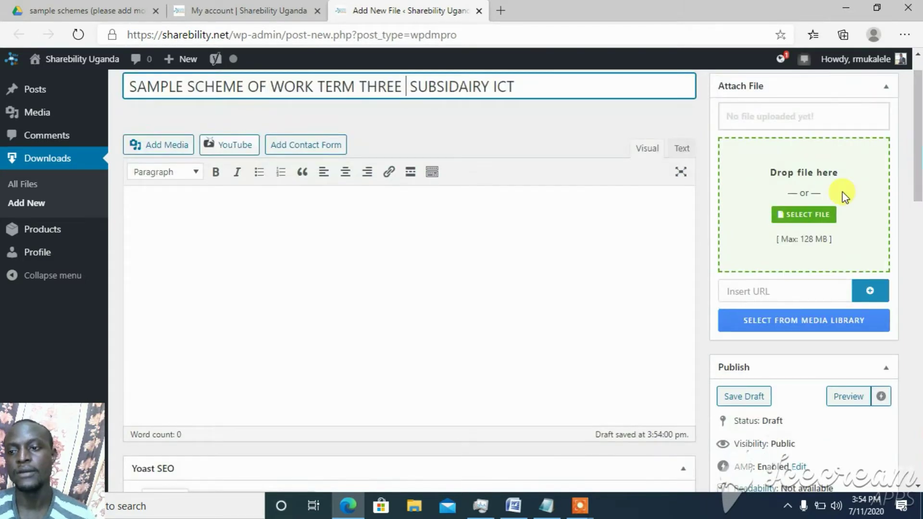
left_click(799, 218)
left_click(793, 212)
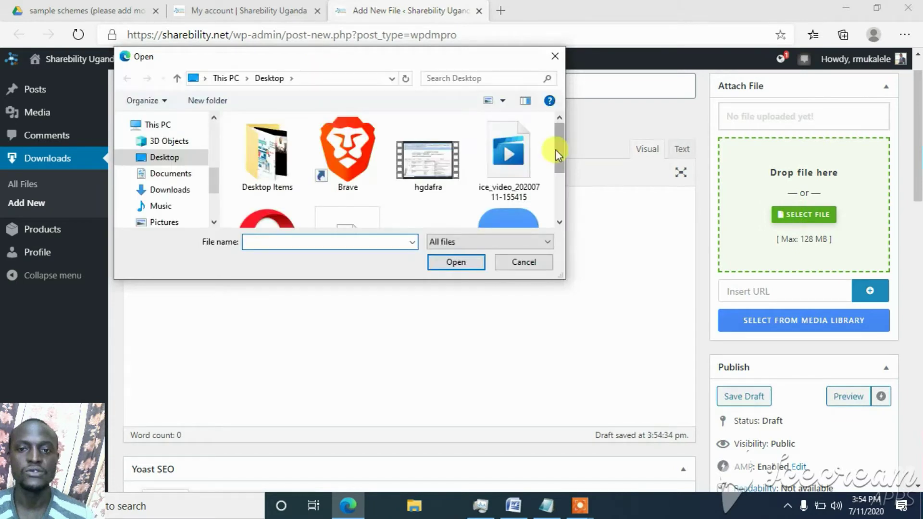
left_click_drag(555, 149, 555, 192)
left_click(347, 173)
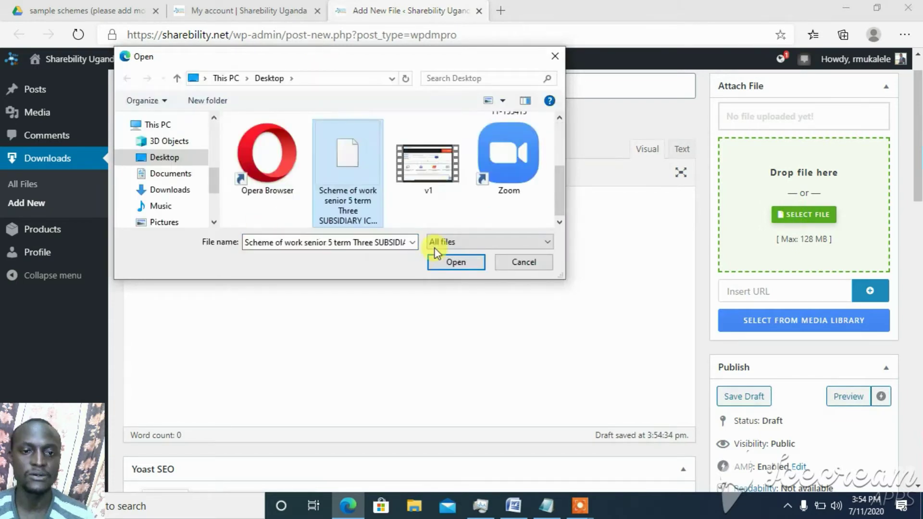
left_click(454, 263)
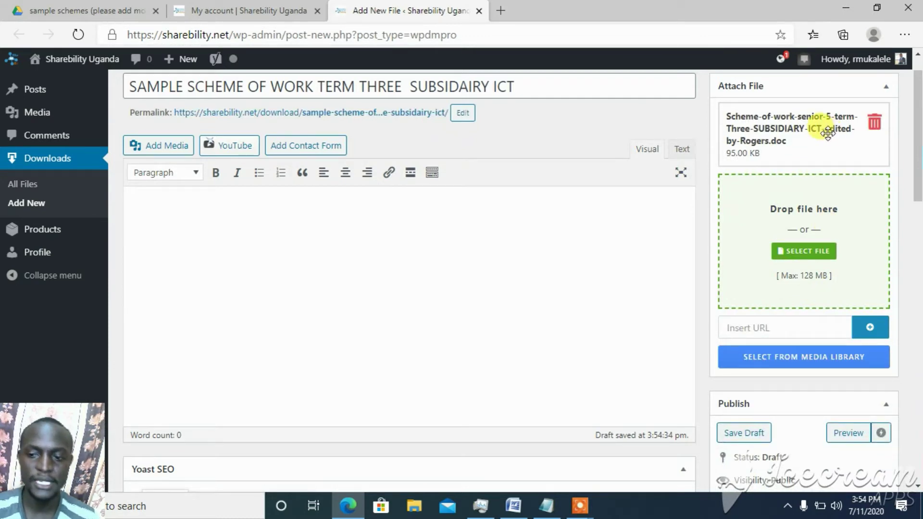
- Switch to Google Drive and copy the shareable link of the "Scheme of work senior 4 term Two SUBSIDIARY ICT" document
left_click(771, 327)
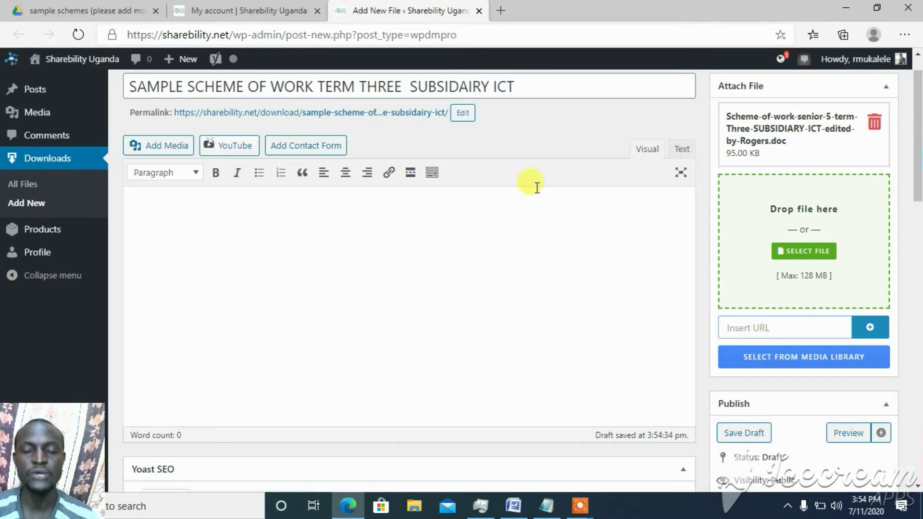
left_click(94, 10)
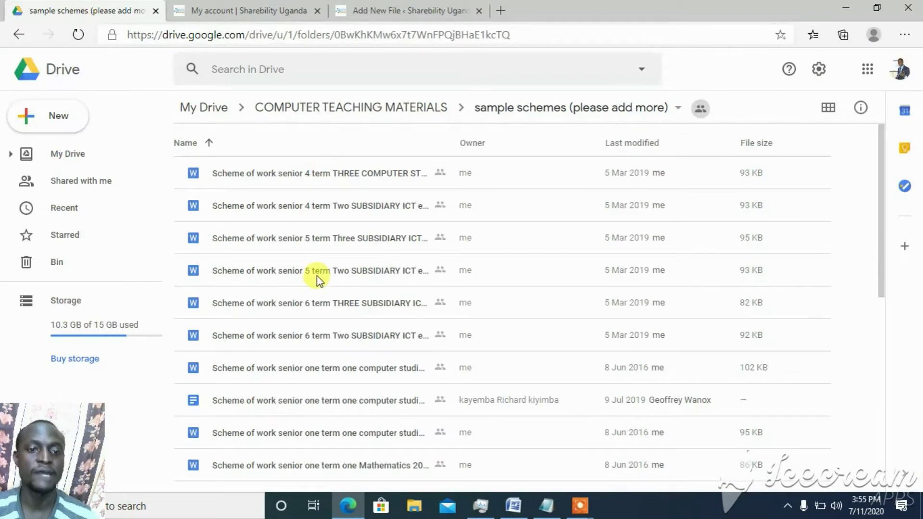
left_click(304, 206)
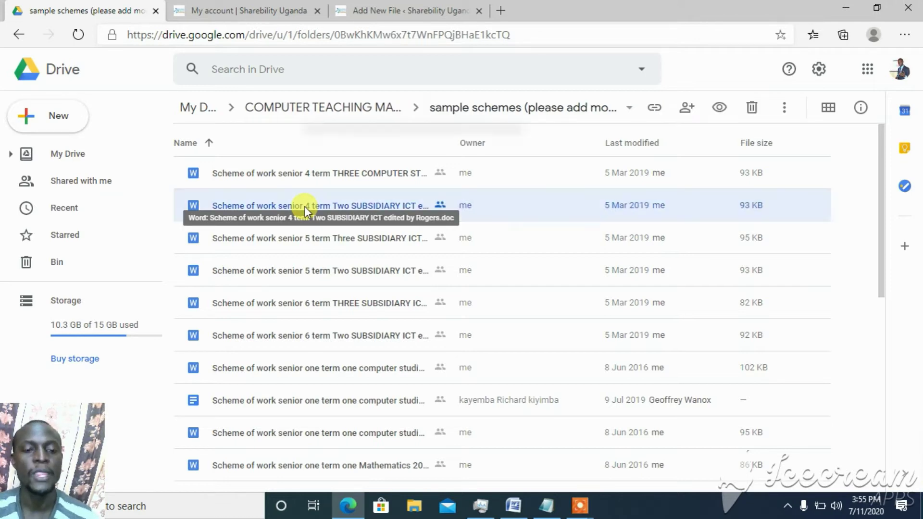
right_click(305, 211)
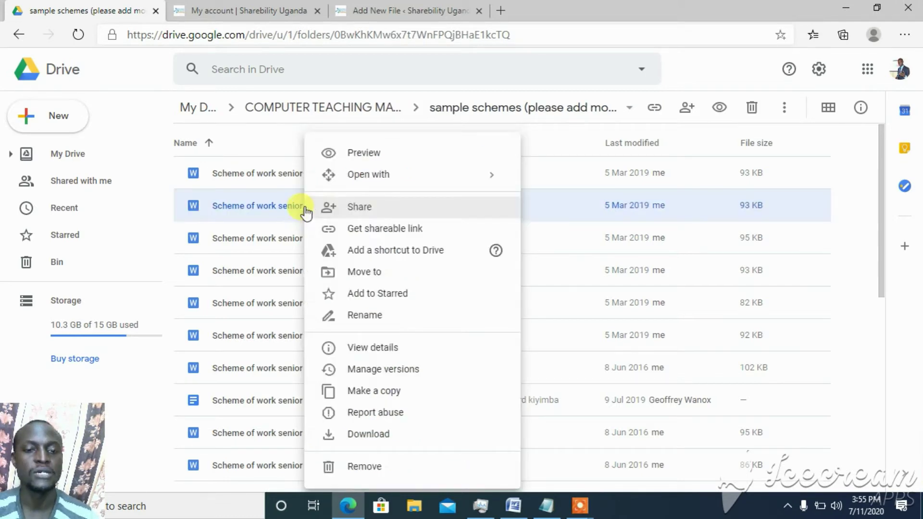
left_click(413, 230)
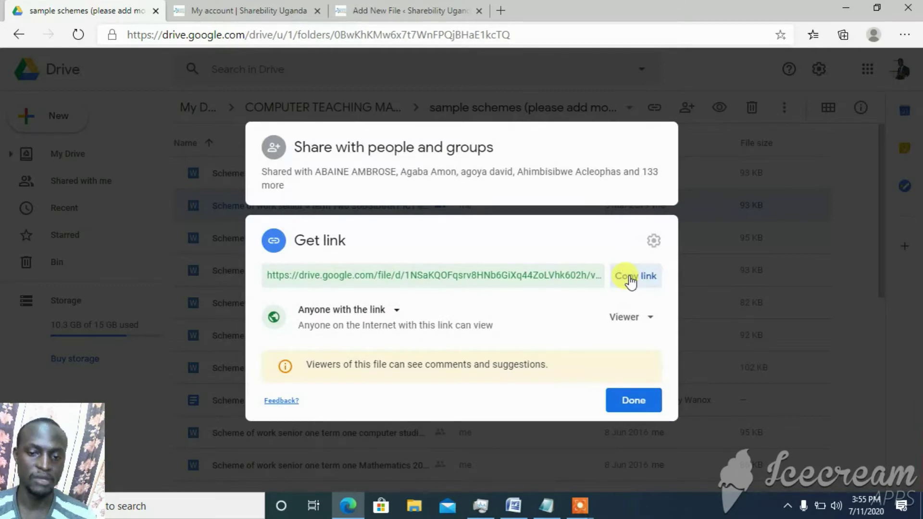
left_click(631, 282)
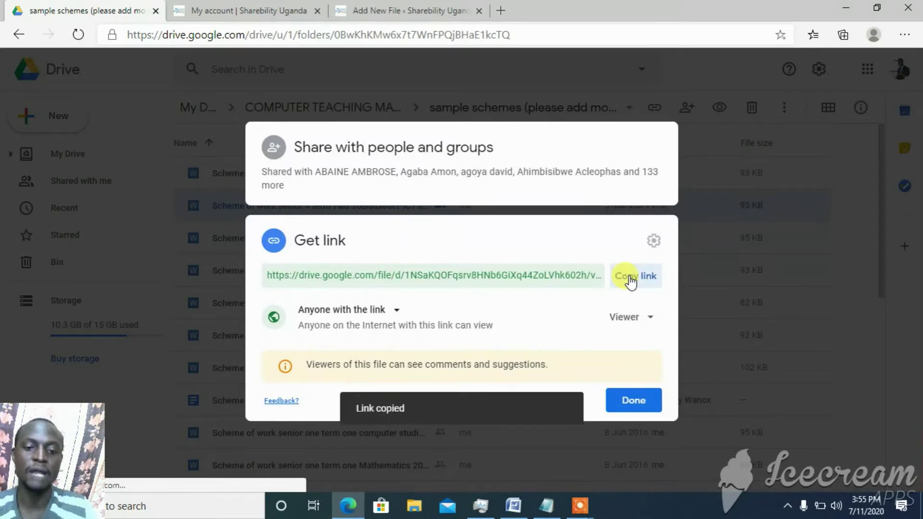
- Return to the new file form on Sharebility Uganda and enter the copied Drive link as the attachment URL
left_click(435, 7)
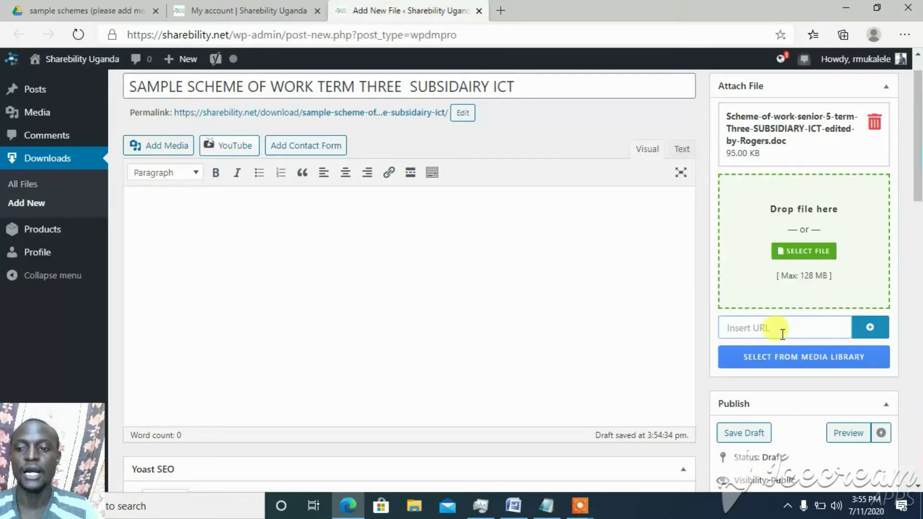
left_click(730, 327)
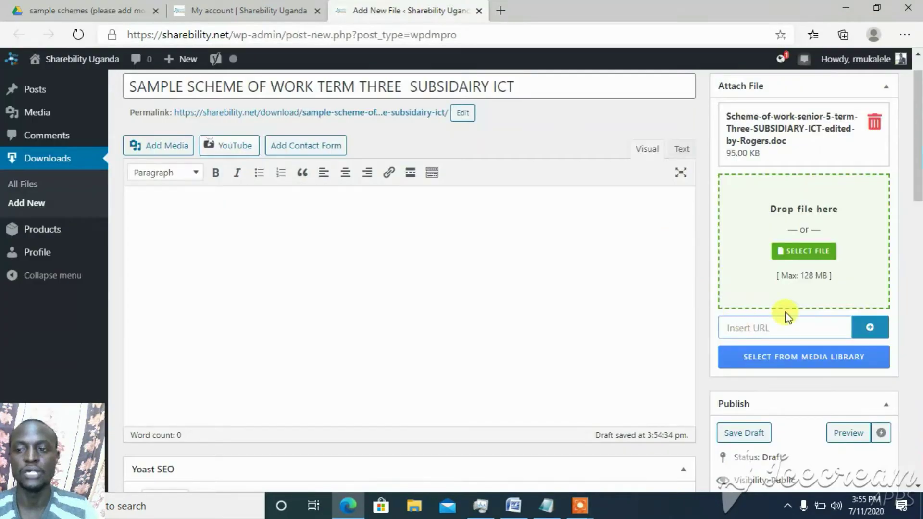
key("ctrl+v")
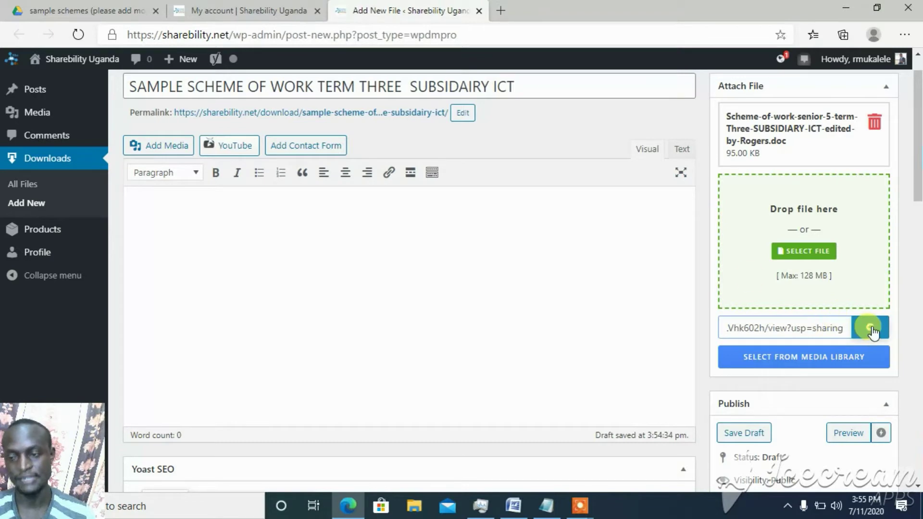
- Clear the Drive link from the attachment URL without adding it to the file entry
left_click(773, 311)
key("ctrl+a")
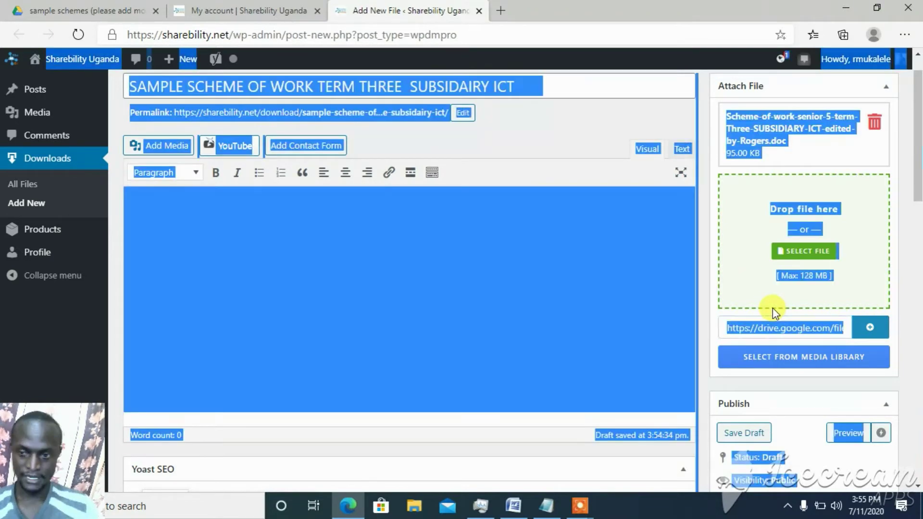
left_click(771, 326)
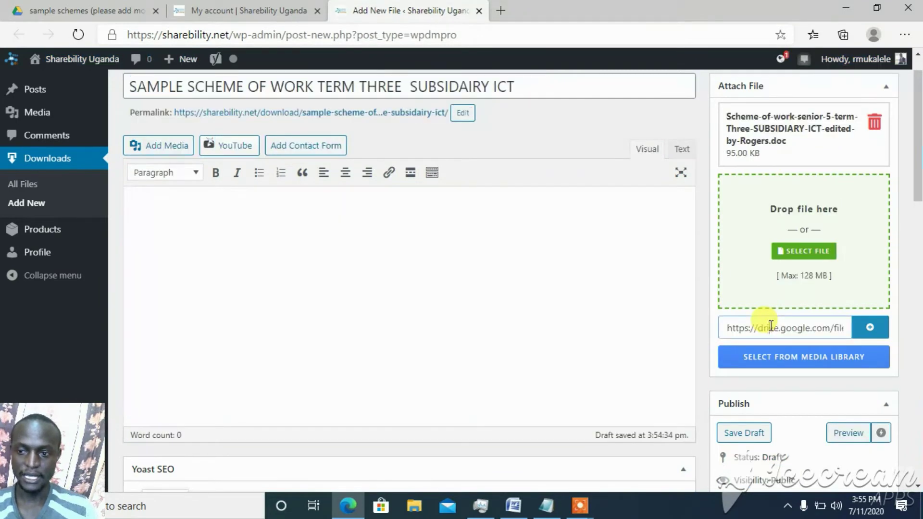
key("ctrl+a")
key("BackSpace")
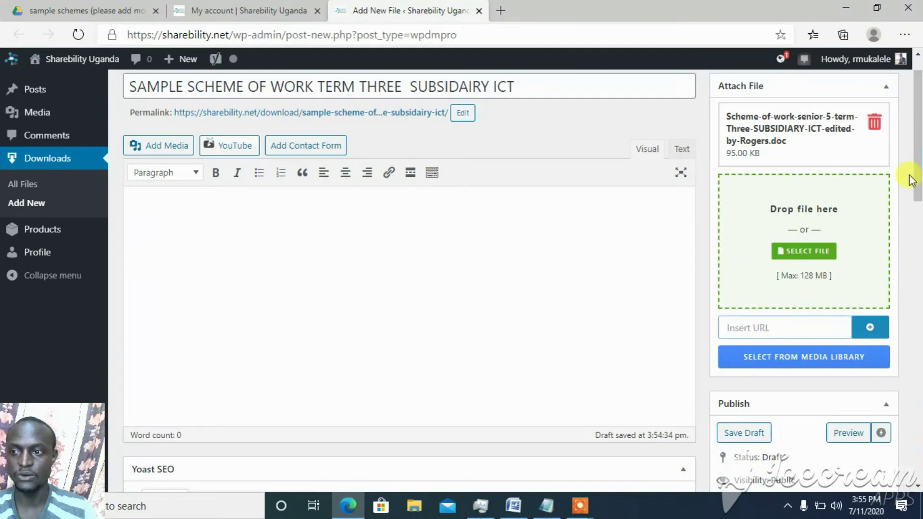
- Add the suggested tag "Subsidiary ICT" to the new file entry
left_click_drag(918, 182, 918, 293)
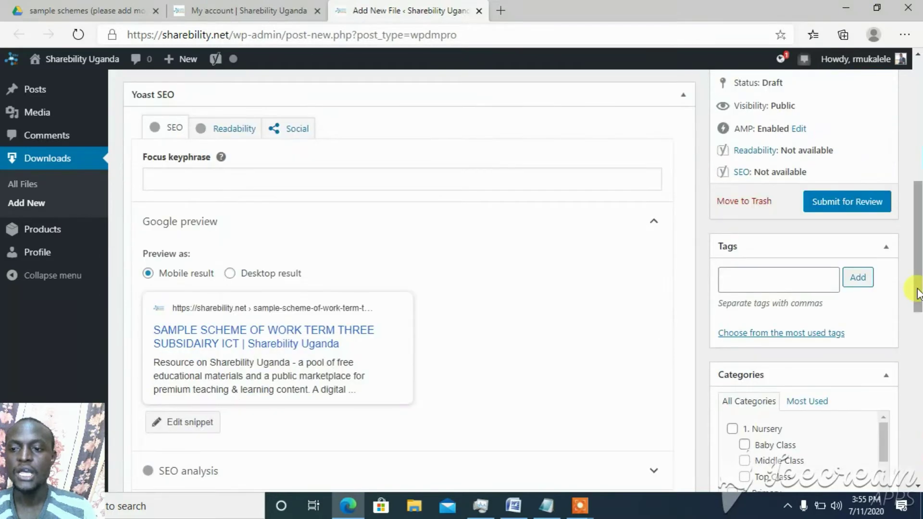
left_click(761, 283)
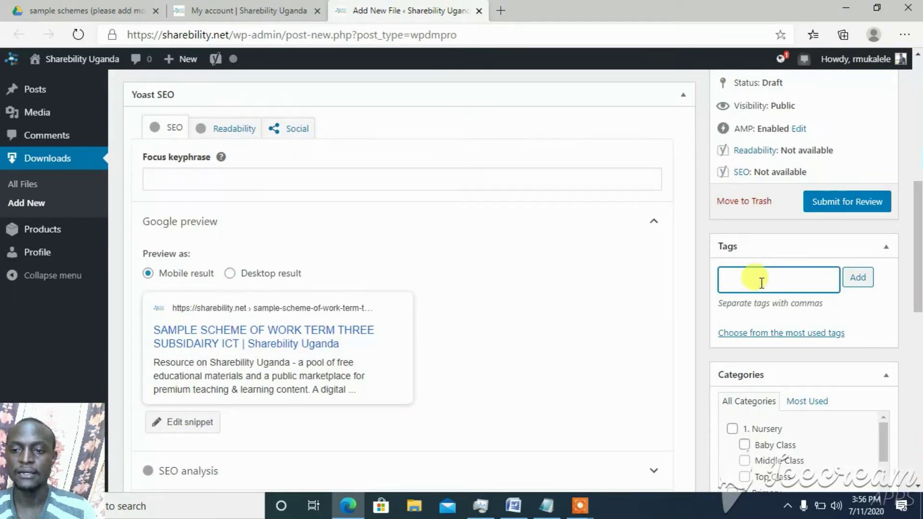
type("sU")
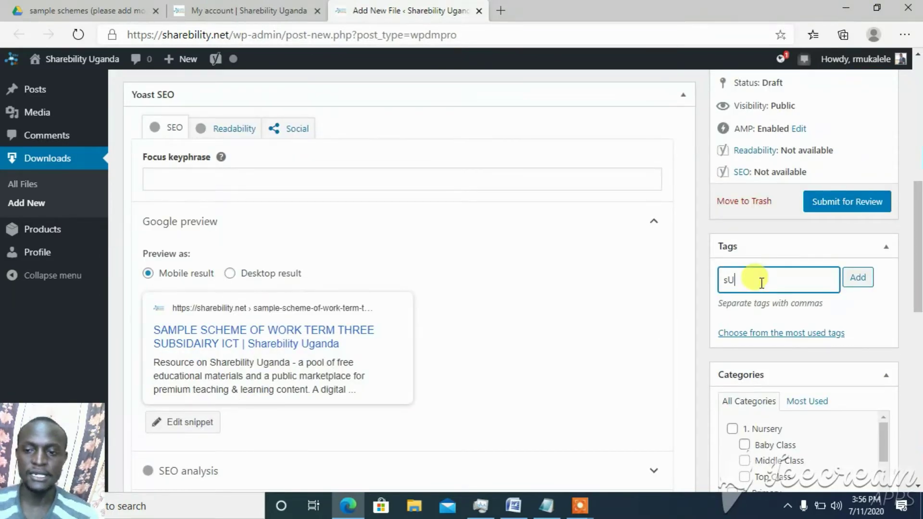
type("B")
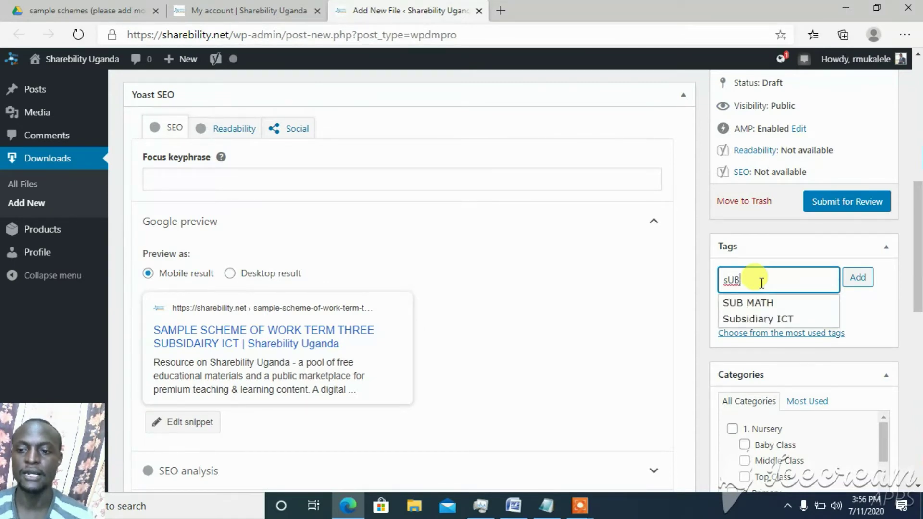
key("Down")
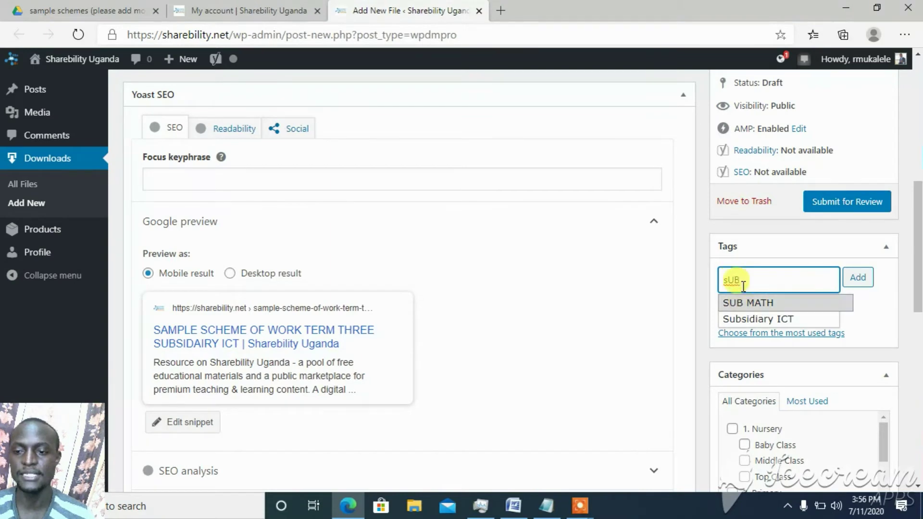
left_click(748, 320)
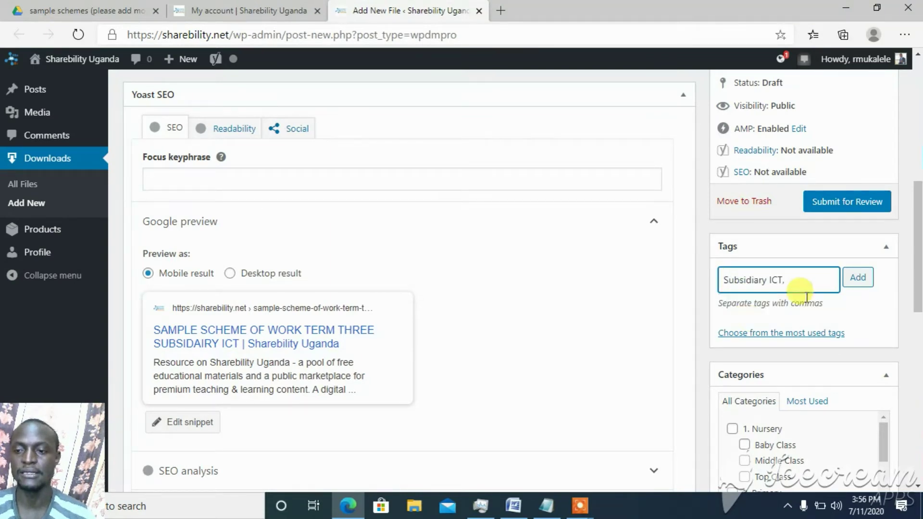
left_click(857, 279)
left_click(776, 278)
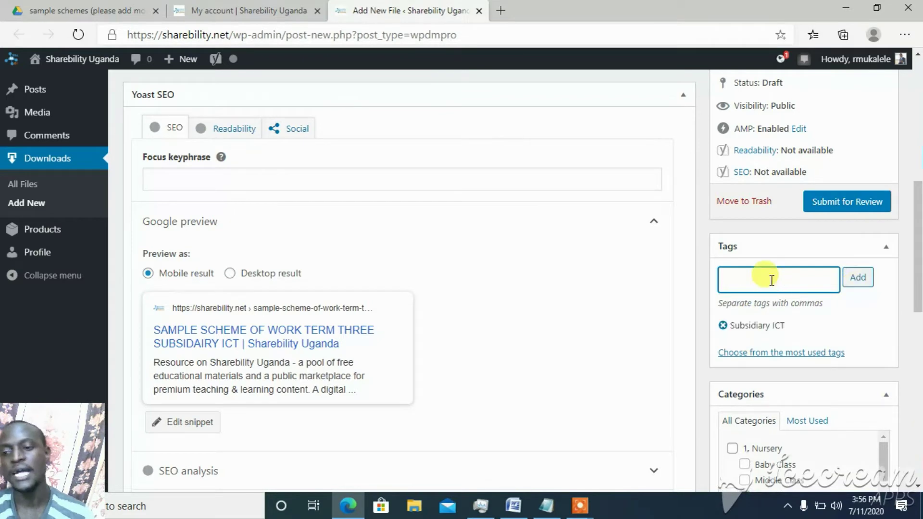
type("GEO")
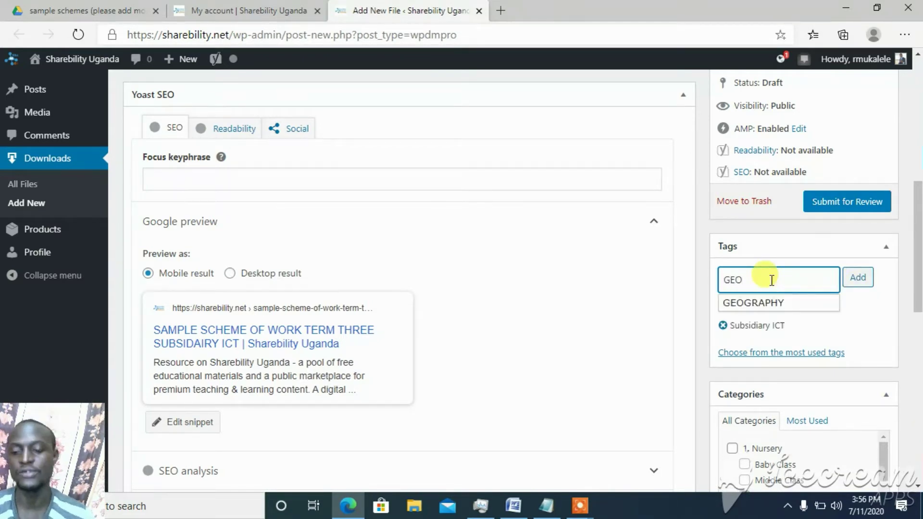
key("BackSpace")
key("BackSpace")
key("BackSpace")
- Look up existing tags with "CHE" and add the suggested "SCHEME OF WORK" tag to the file entry
type("CHE")
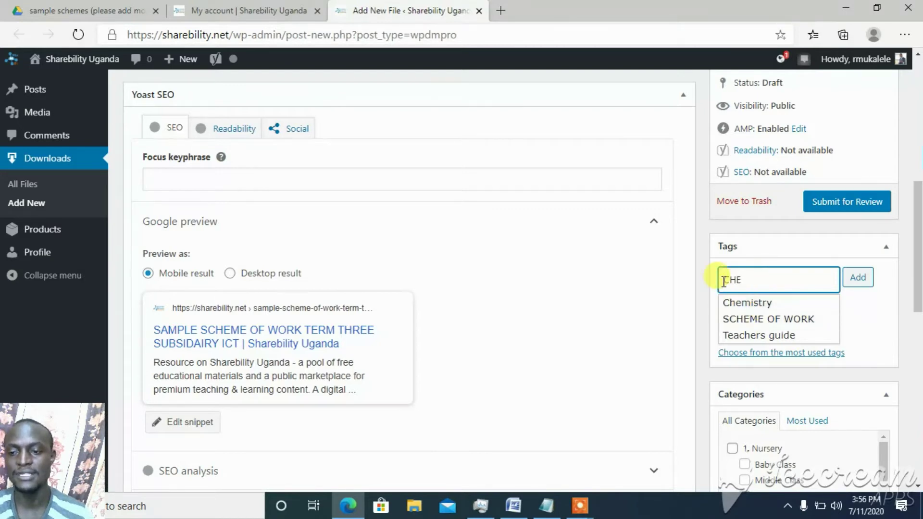
left_click(758, 319)
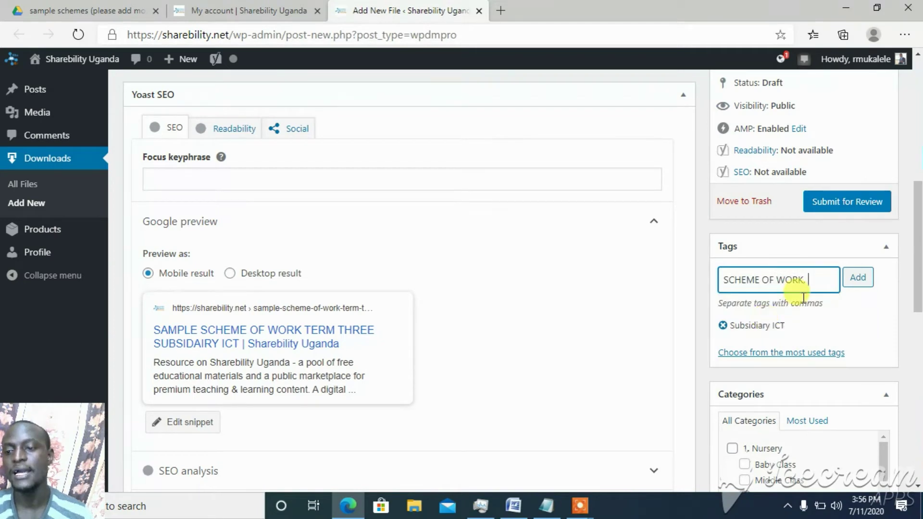
left_click(858, 283)
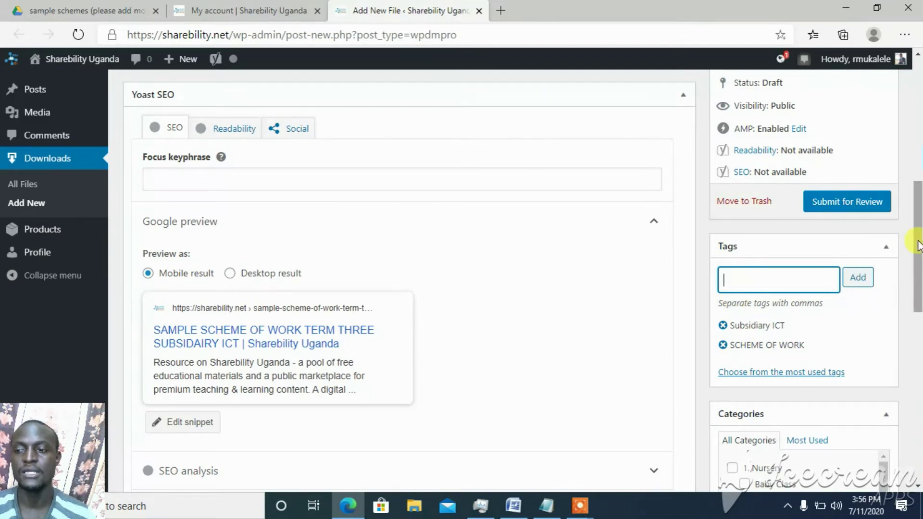
- Assign the file entry to the "S5 Senior Five" category and its parent category "4. Alevel"
left_click_drag(918, 240, 918, 309)
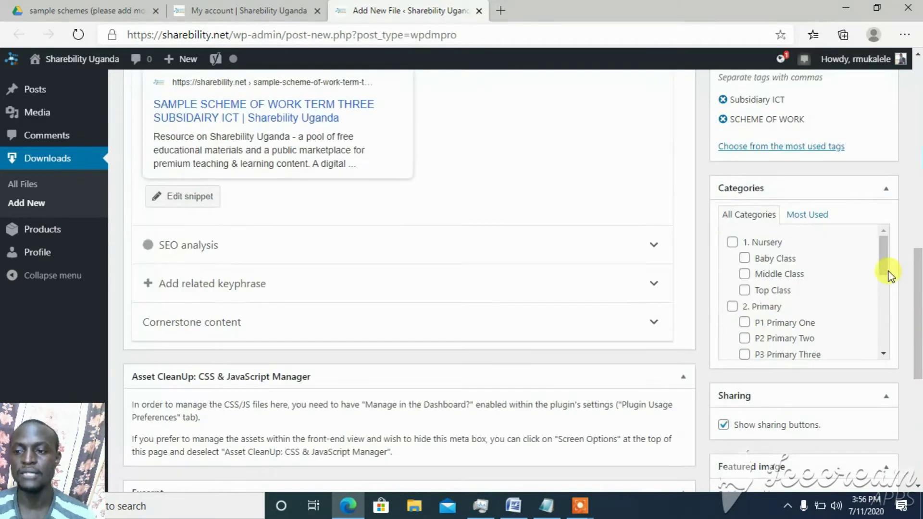
left_click_drag(887, 271, 879, 338)
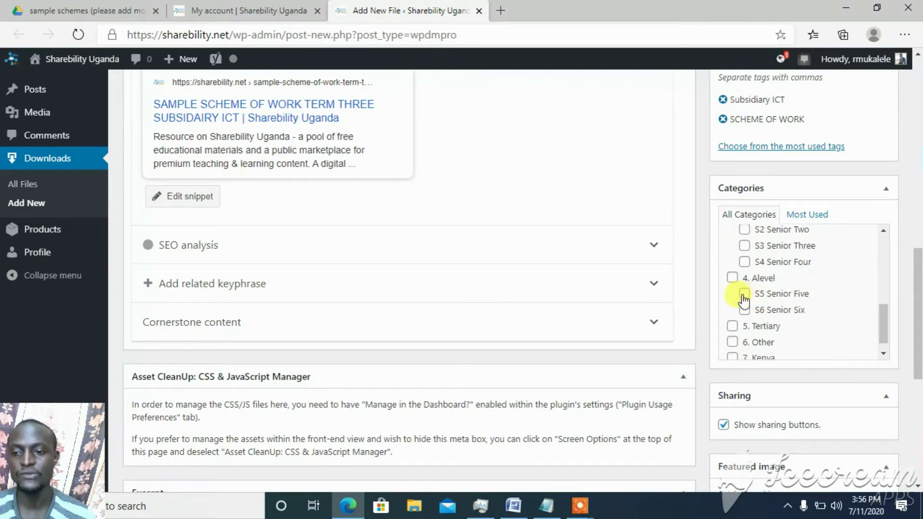
left_click(745, 293)
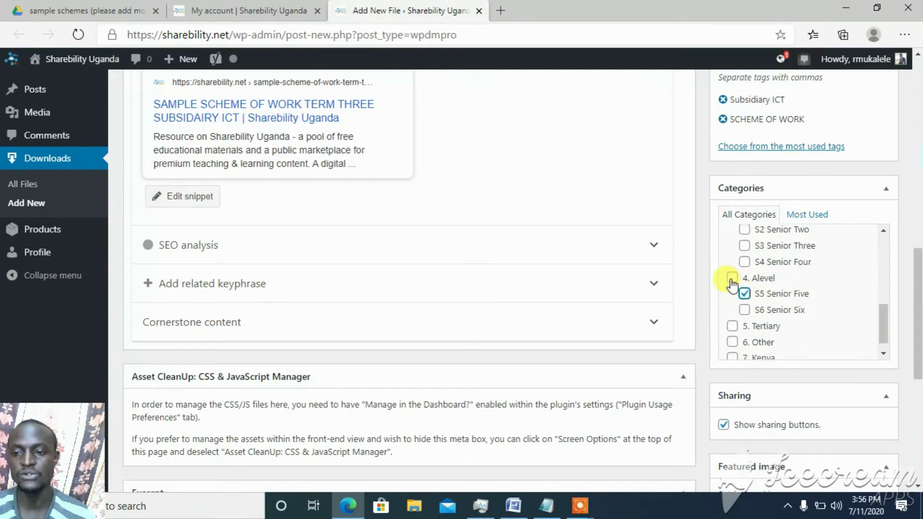
left_click(743, 290)
left_click(744, 293)
left_click(732, 278)
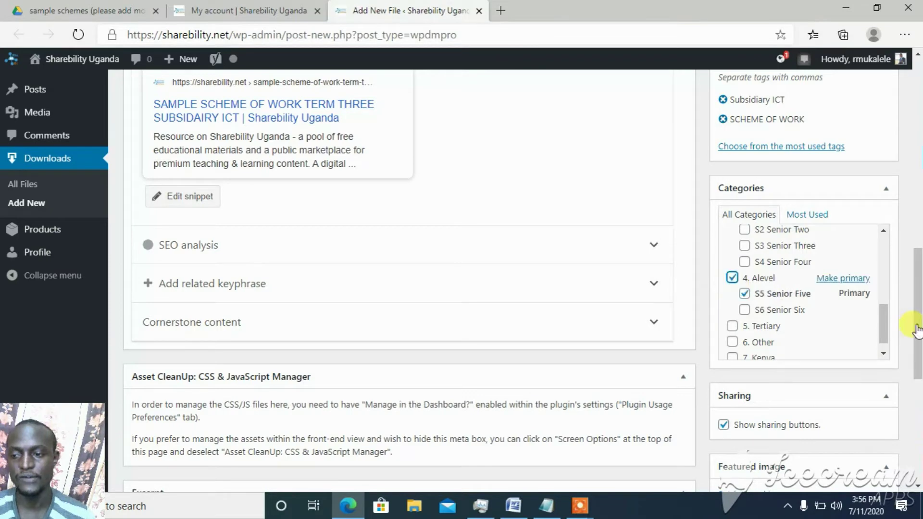
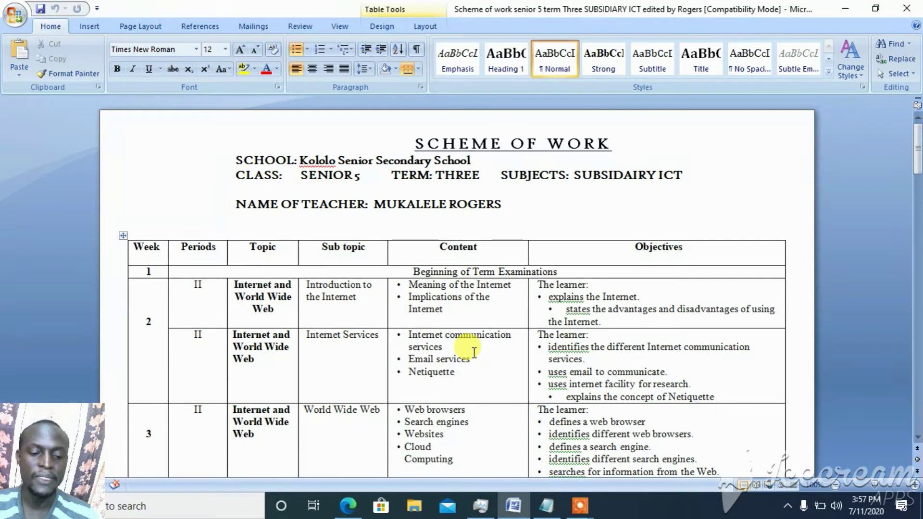
- Launch Paint from the Windows Run dialog while the scheme of work document is displayed
key("super+r")
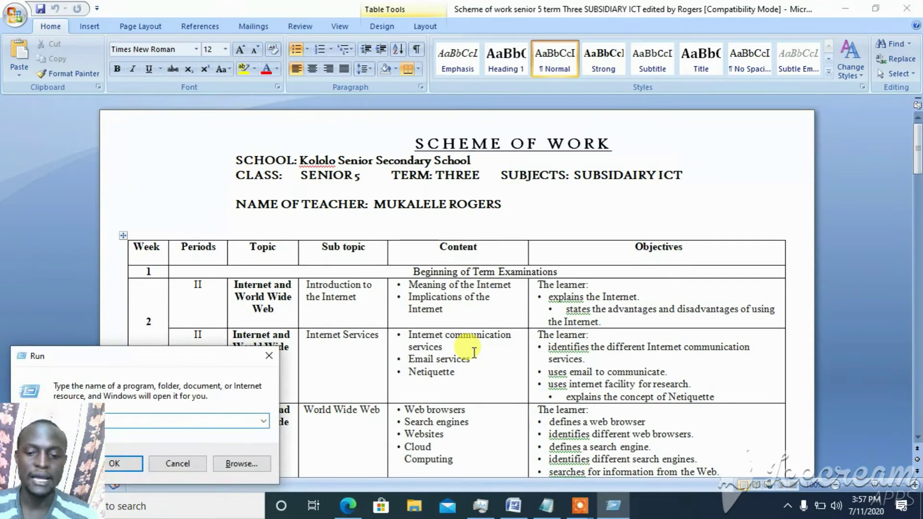
left_click(272, 351)
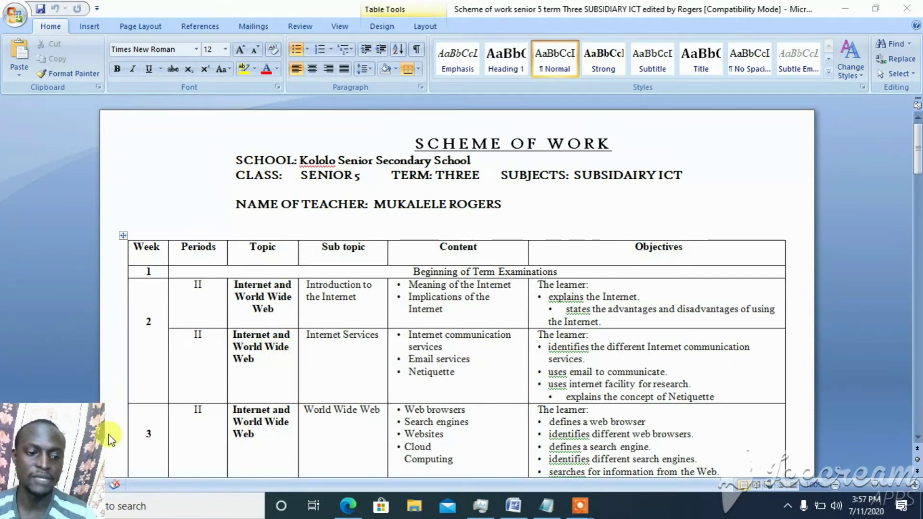
key("super+r")
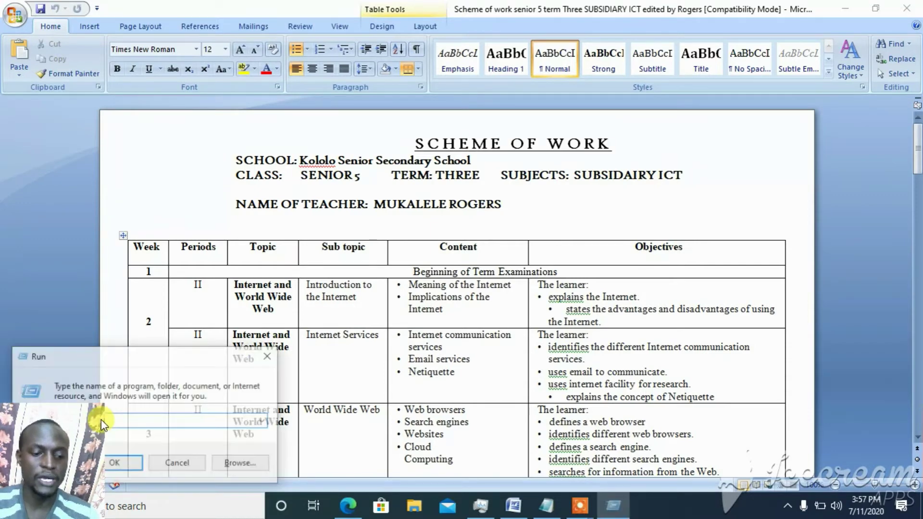
key("Escape")
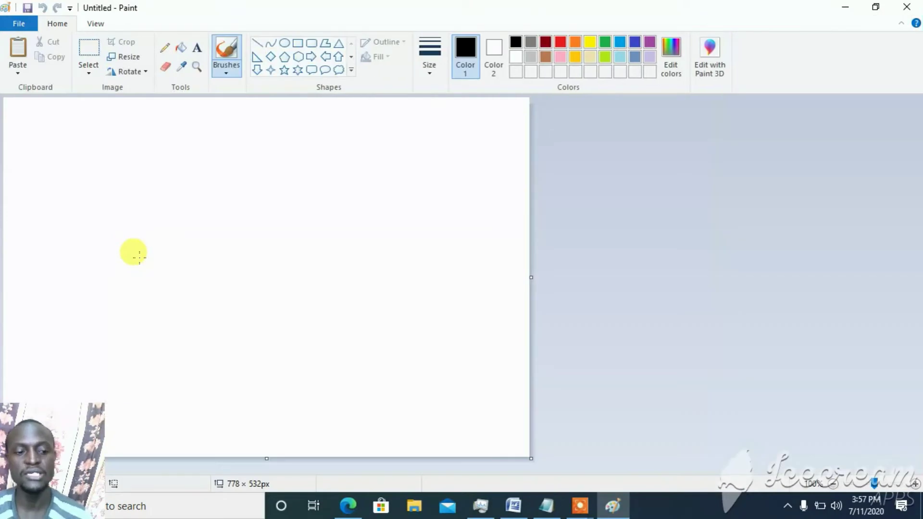
- Paste the document screenshot into Paint, crop it to the scheme of work page at 980 × 466 px, and save it as SCREENSHOT
key("ctrl+v")
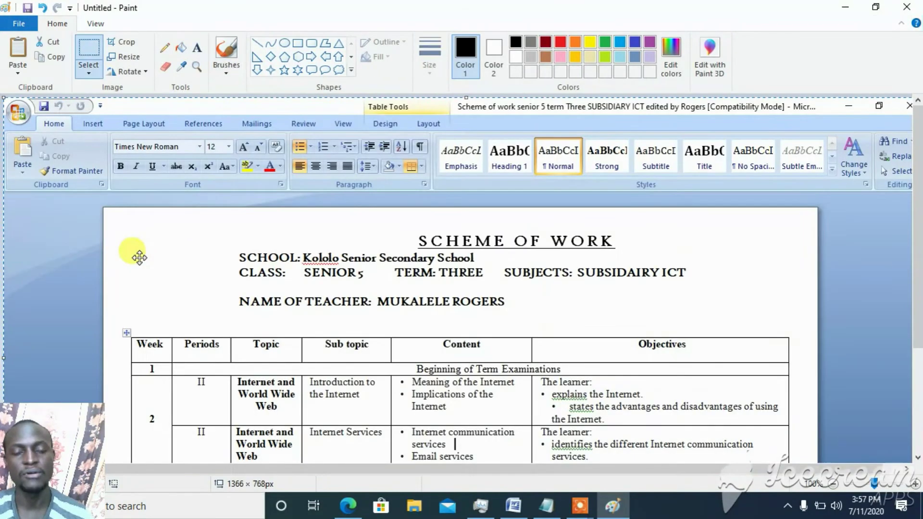
mouse_move(462, 282)
left_mouse_down()
mouse_move(408, 192)
mouse_move(356, 147)
mouse_move(341, 150)
left_mouse_up()
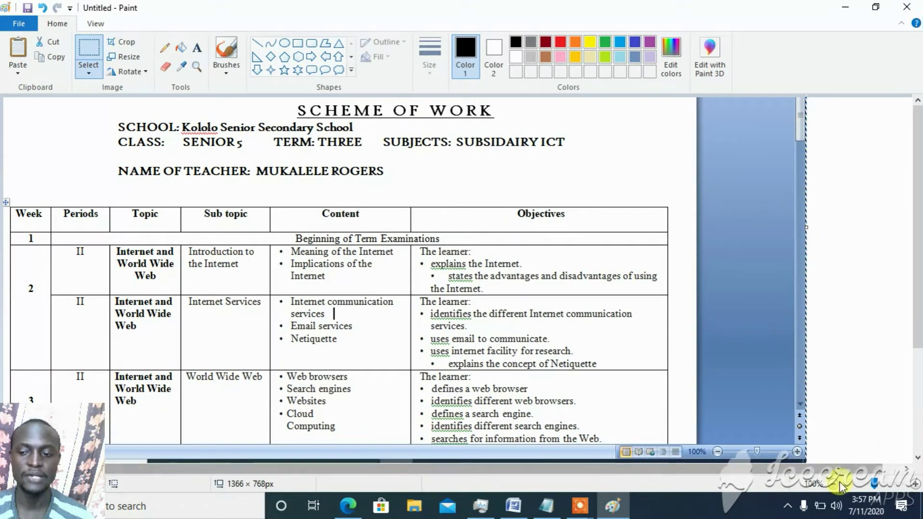
left_click(833, 484)
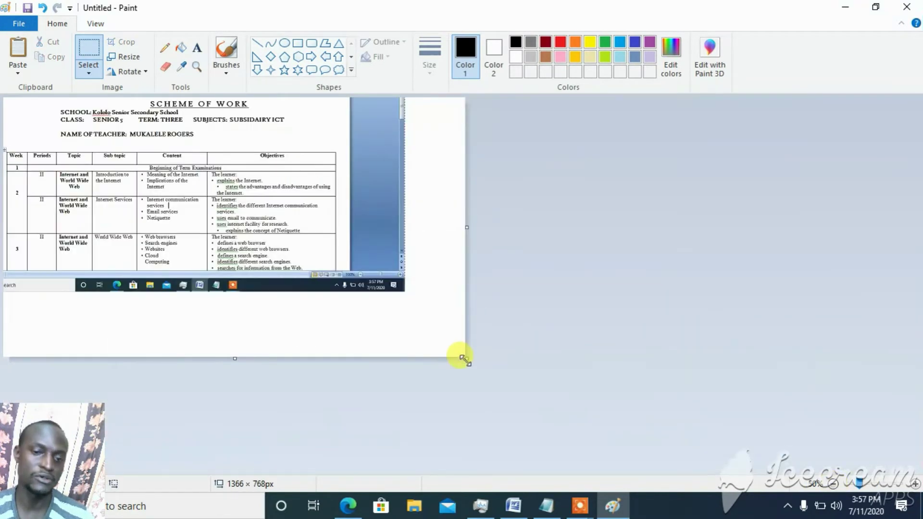
left_click_drag(467, 358, 337, 256)
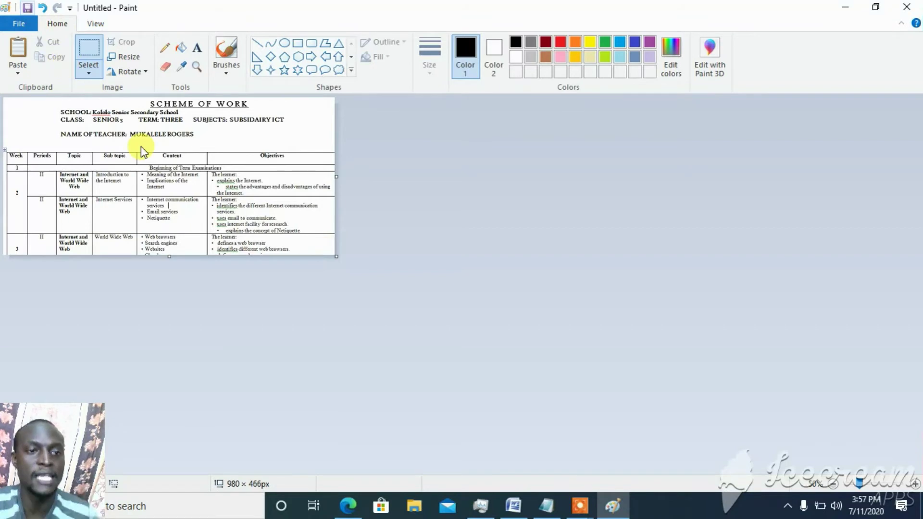
key("ctrl+s")
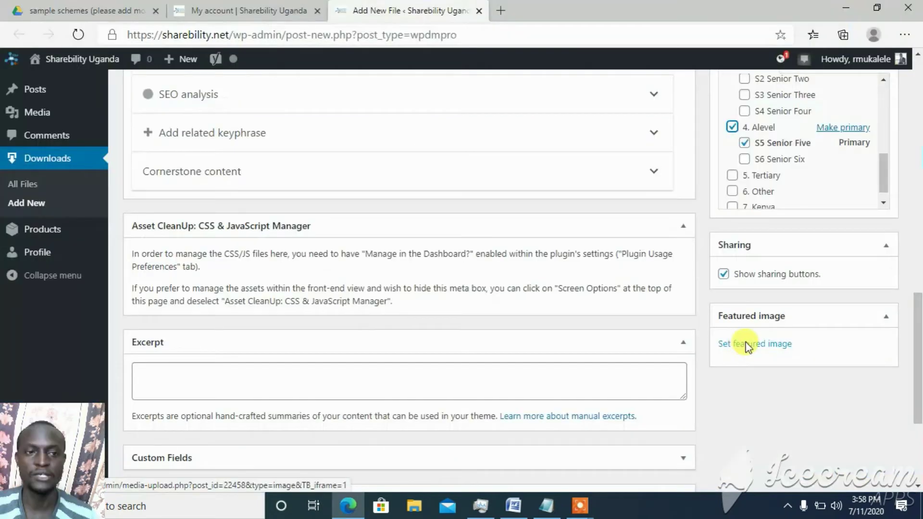
- Upload the SCREENSHOT image from the Desktop and set it as the file entry's featured image in the browser
left_click(747, 344)
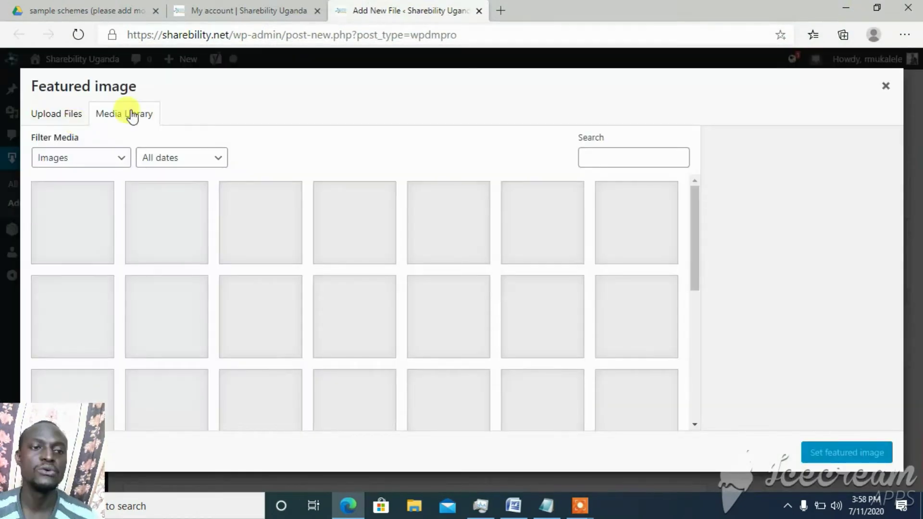
left_click(65, 119)
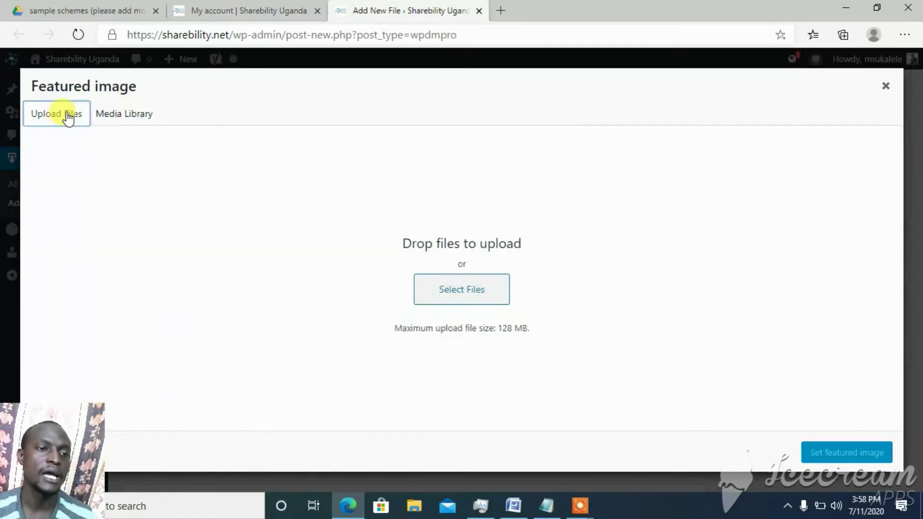
left_click(469, 294)
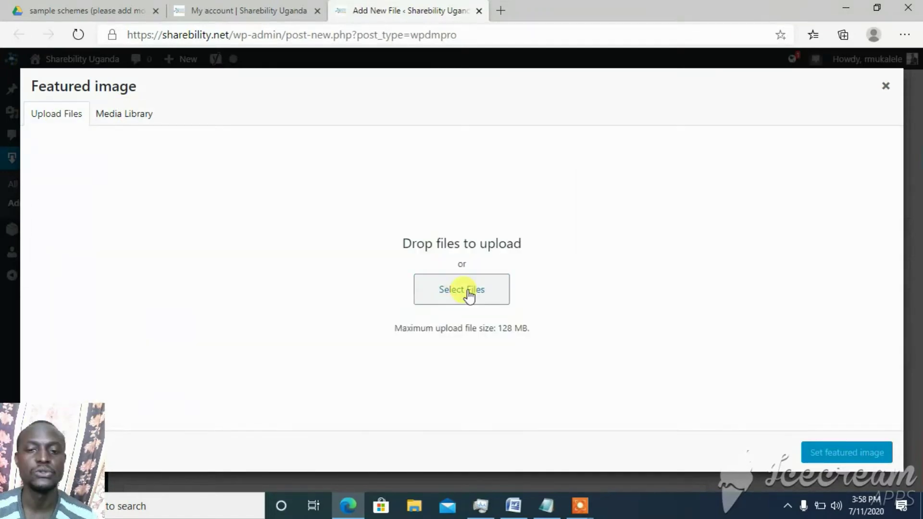
left_click(469, 291)
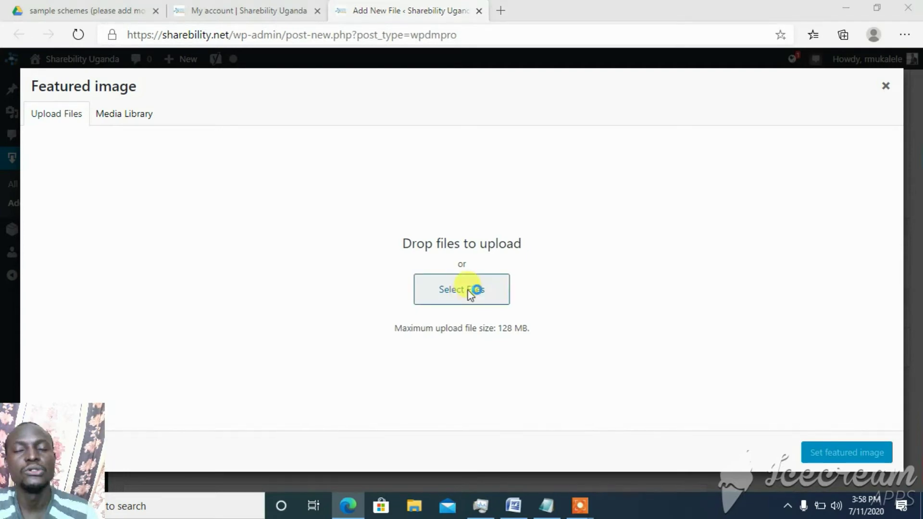
left_click(267, 188)
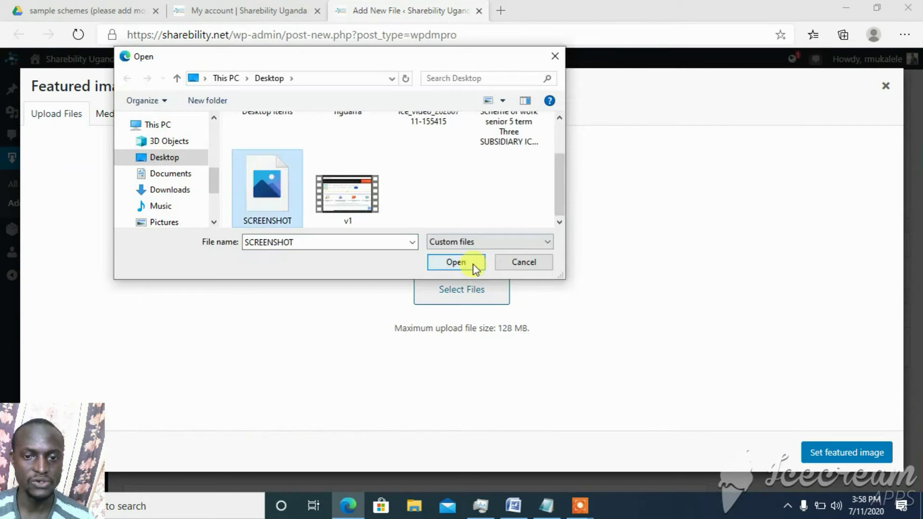
left_click(455, 263)
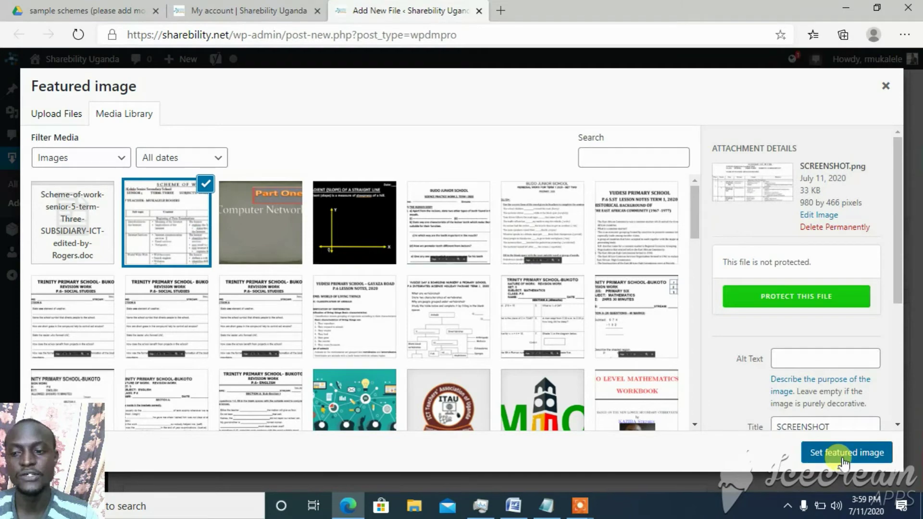
left_click(844, 454)
- Write "Scheme of work based on the NCDC Sub ICT Sylllabus" in the file entry's description
left_click_drag(917, 336, 917, 257)
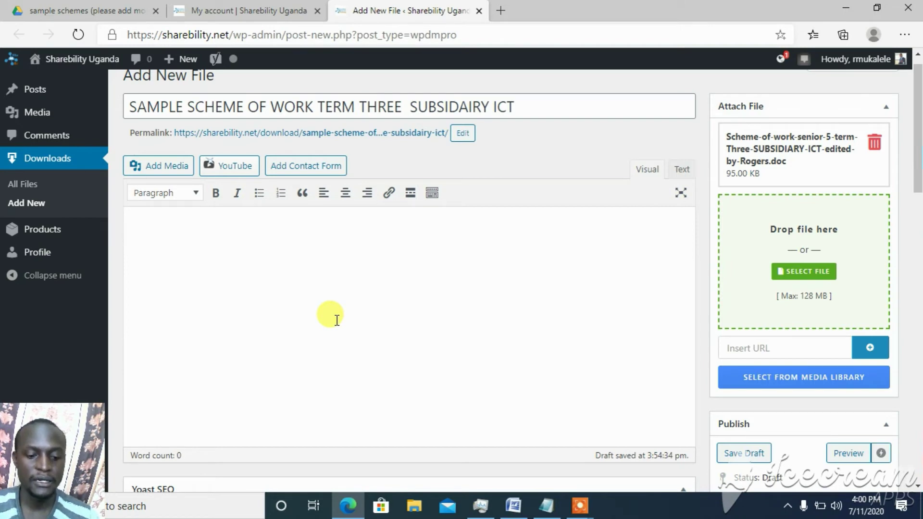
type("st")
key("BackSpace")
key("BackSpace")
type("Scheme of")
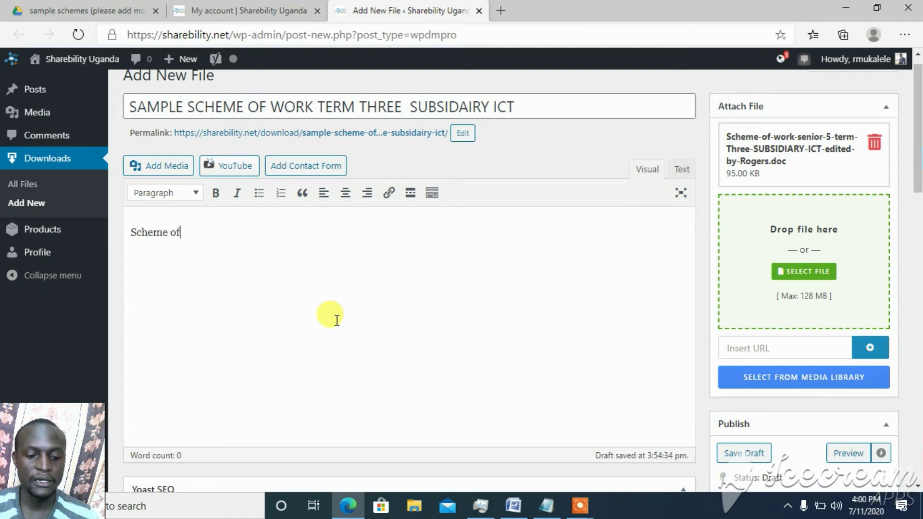
type(" work ")
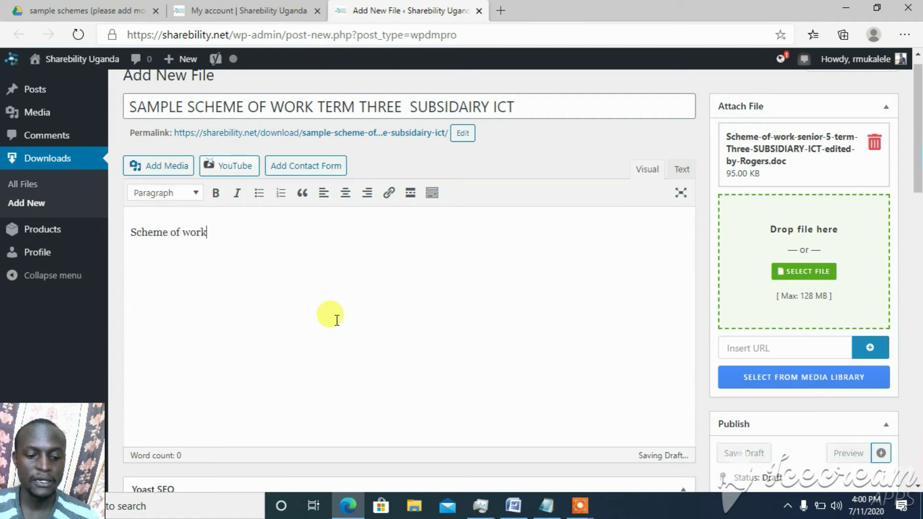
type("based o")
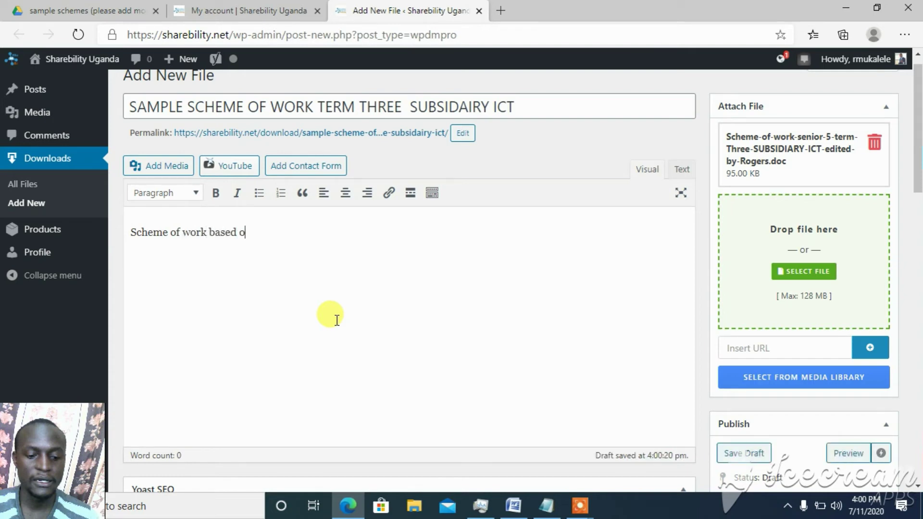
type("n the ")
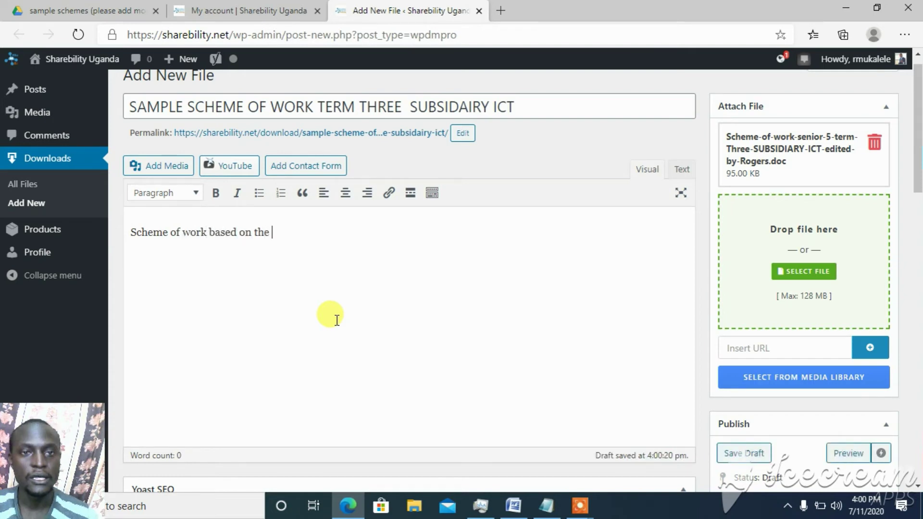
type("NCDC ")
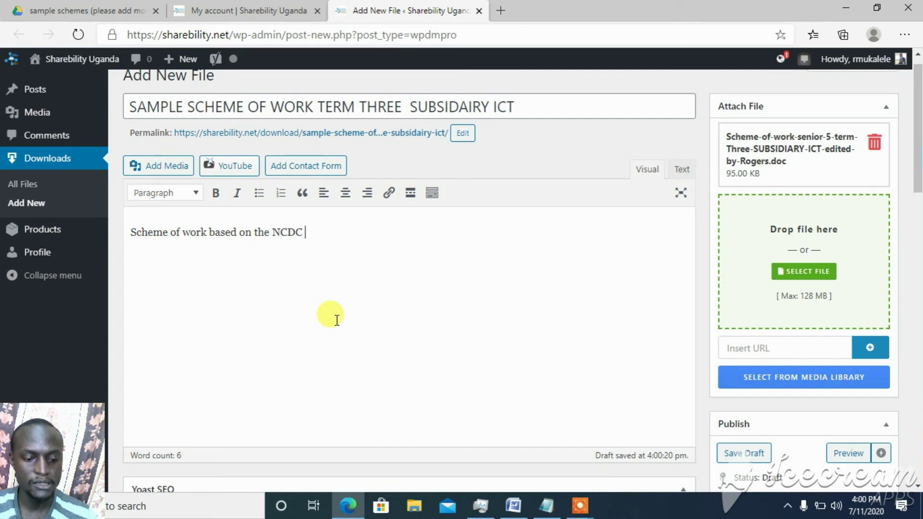
type("Sub I")
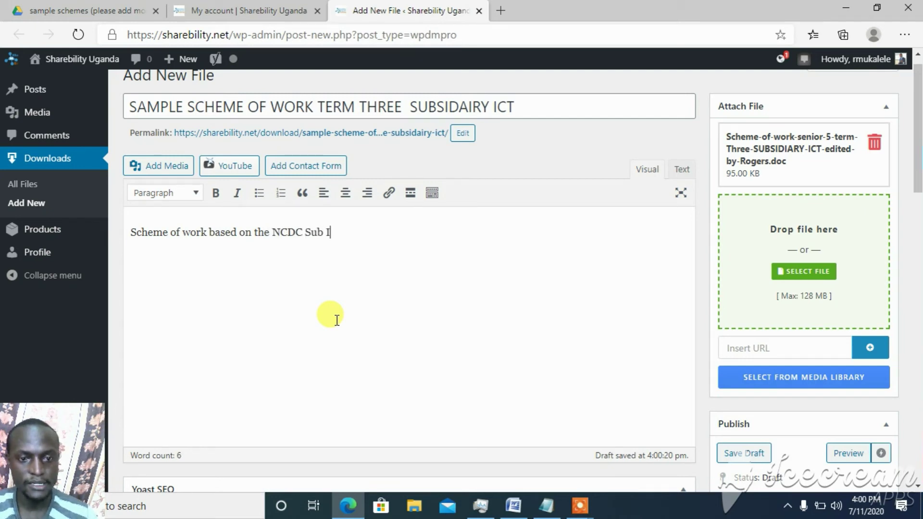
type("CT Syl")
key("BackSpace")
type("yl;")
key("BackSpace")
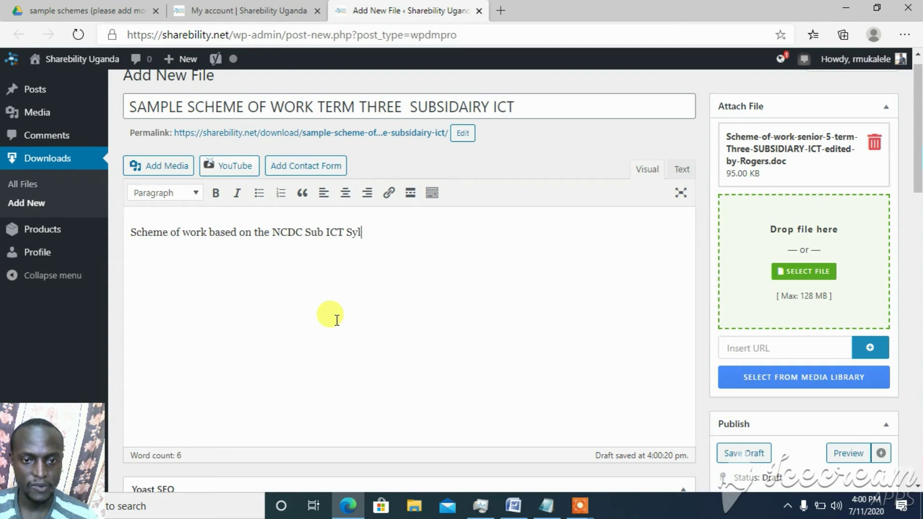
type("lllabus")
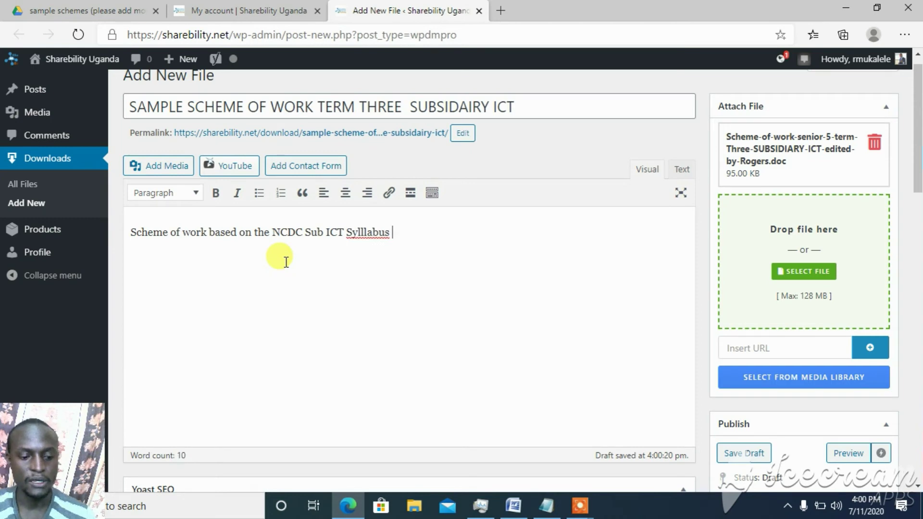
- Append "for S5 Term 3" to the end of the description sentence
left_click(134, 231)
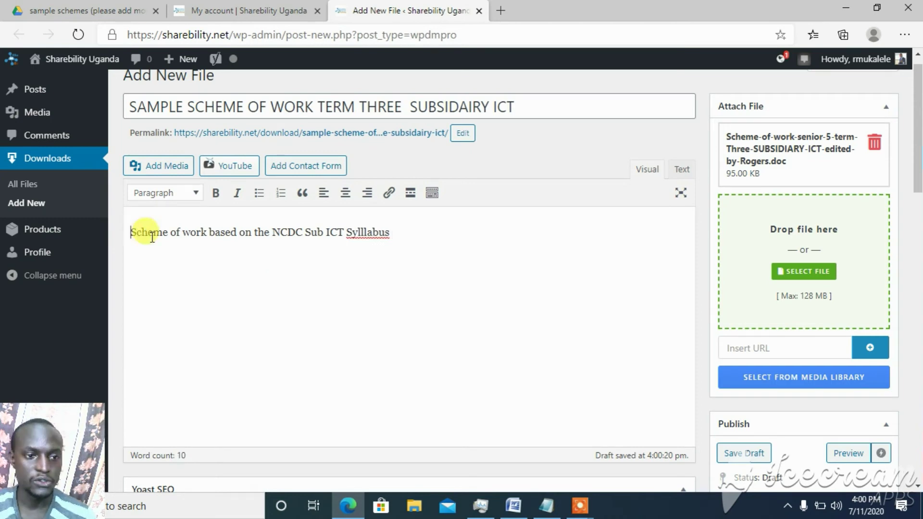
left_click(409, 232)
type("for S5")
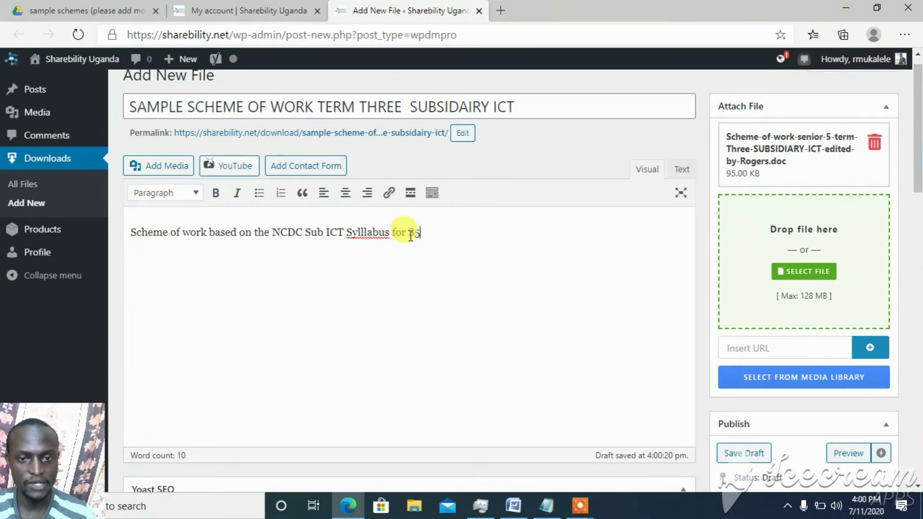
type(" Term ")
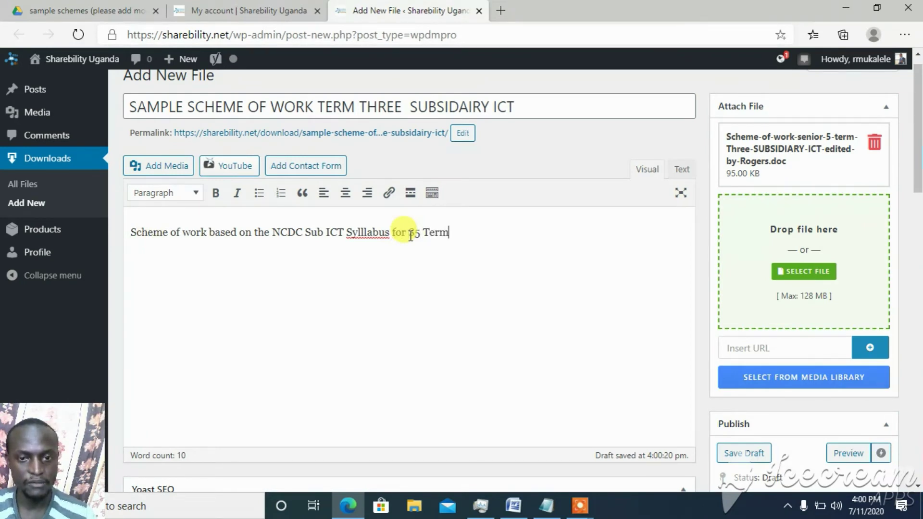
type("3")
- Correct the misspelled word in the description to "Syllabus" and remove the extra space before "SUBSIDAIRY" in the title
key("ctrl+a")
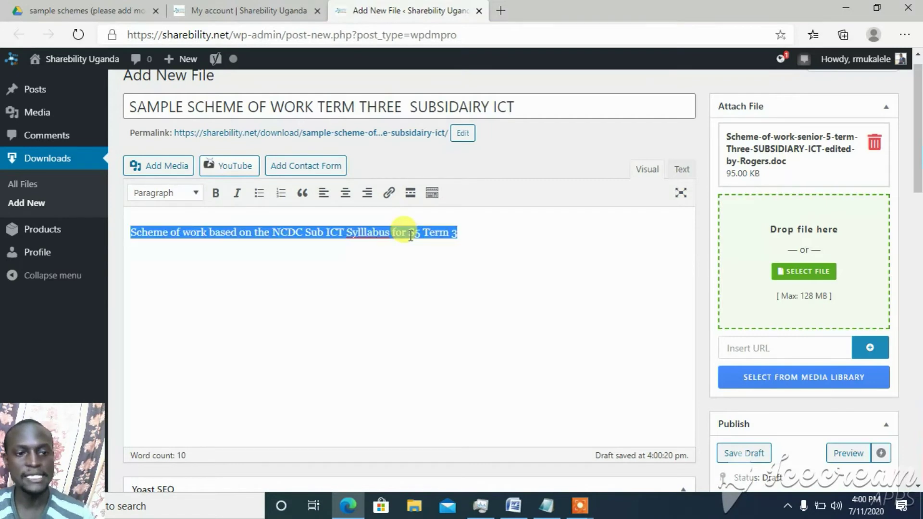
left_click(373, 258)
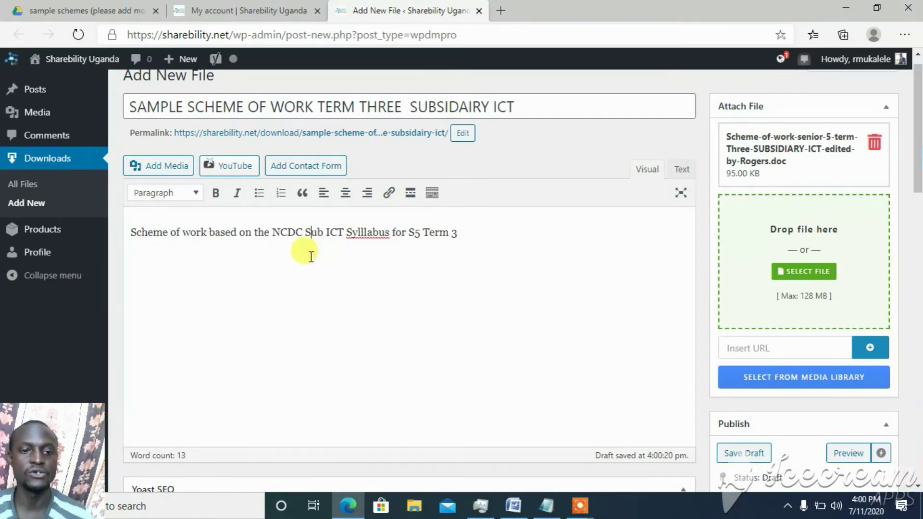
left_click(370, 240)
key("BackSpace")
key("ctrl+a")
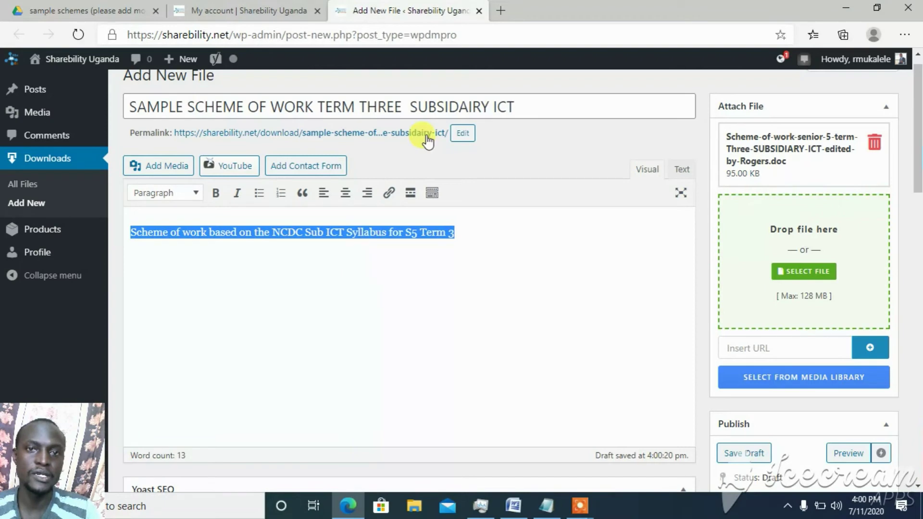
left_click(409, 107)
key("BackSpace")
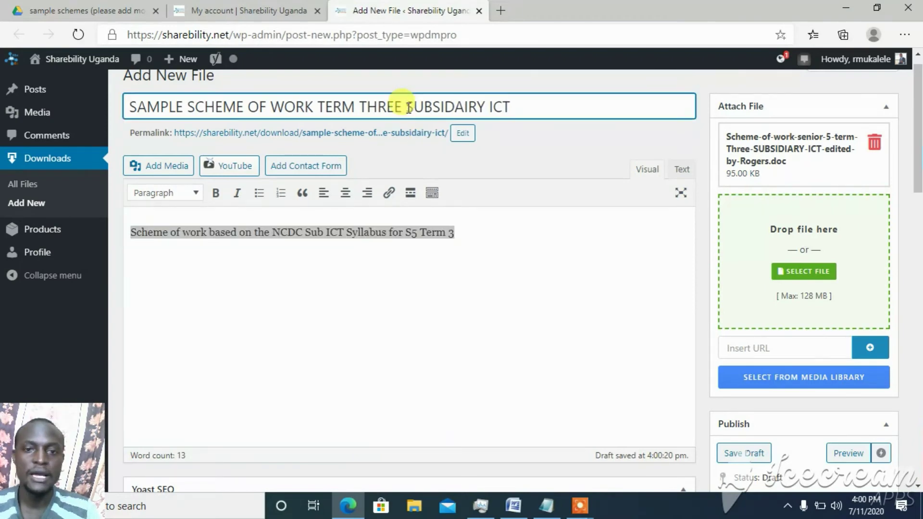
left_click(358, 238)
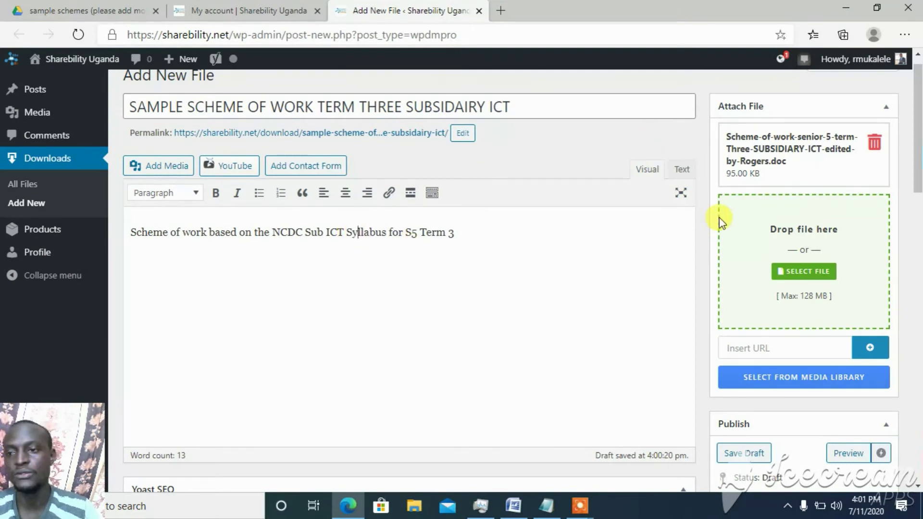
- Check the entry's title, description and attached file, and submit the entry for review
left_click(918, 248)
left_click_drag(918, 248, 894, 89)
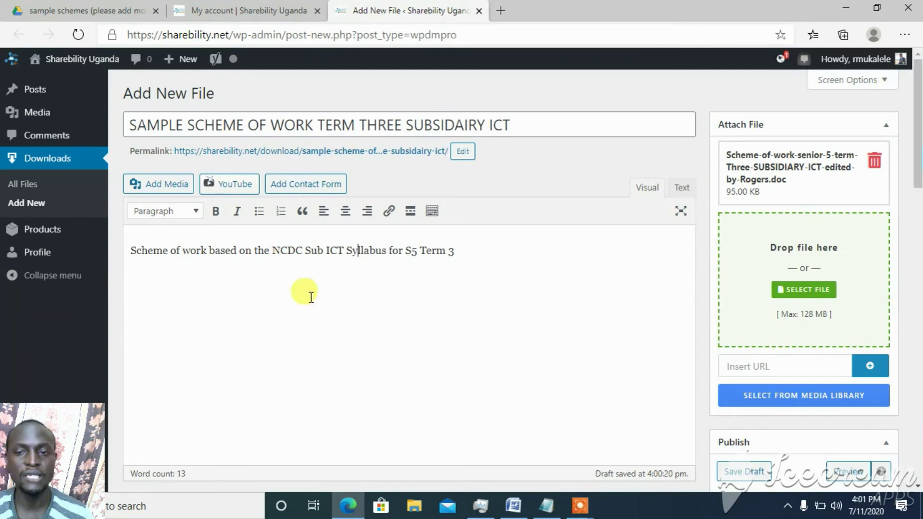
left_click(234, 124)
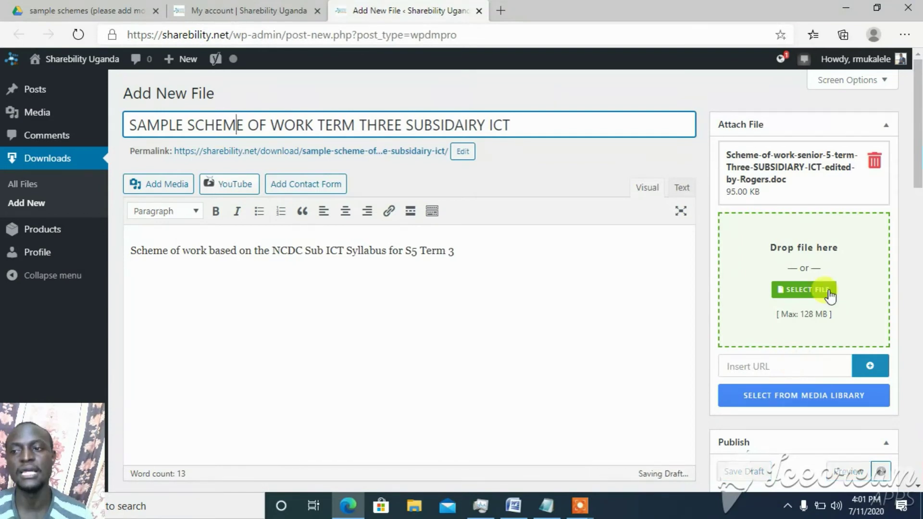
left_click_drag(918, 176, 904, 247)
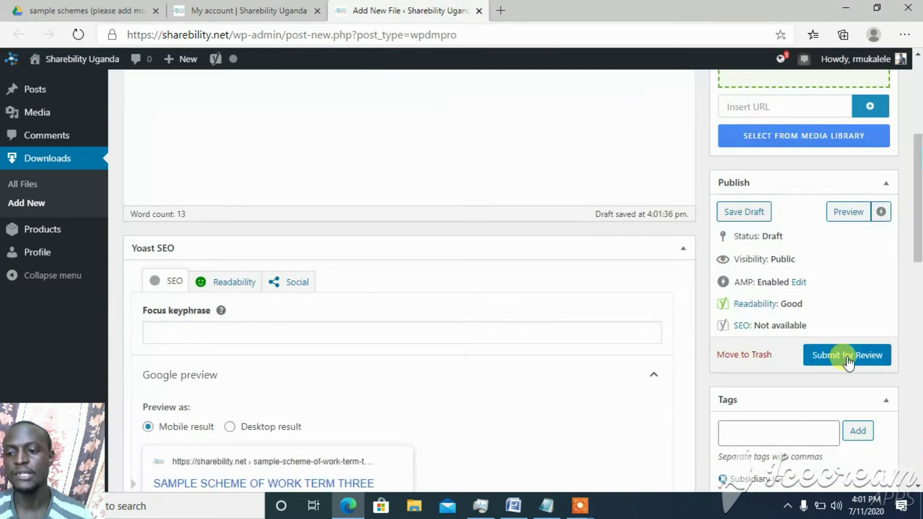
left_click(846, 360)
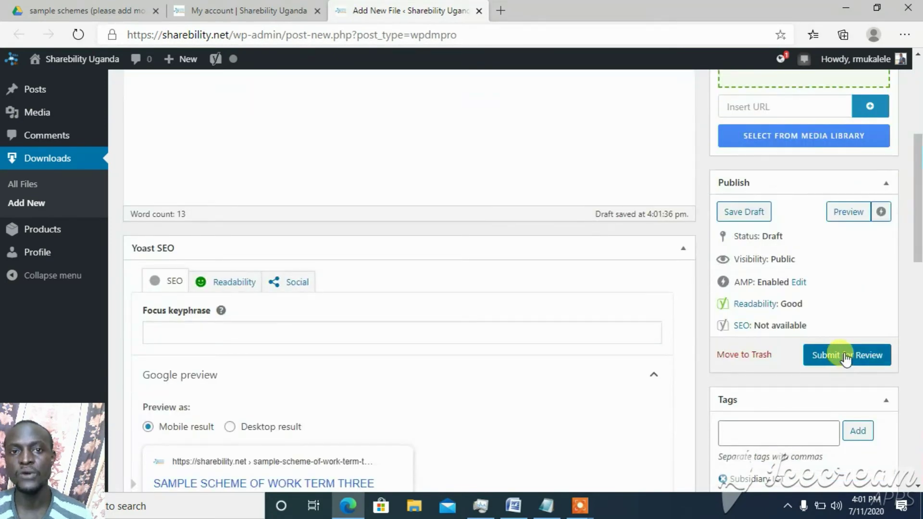
left_click(844, 358)
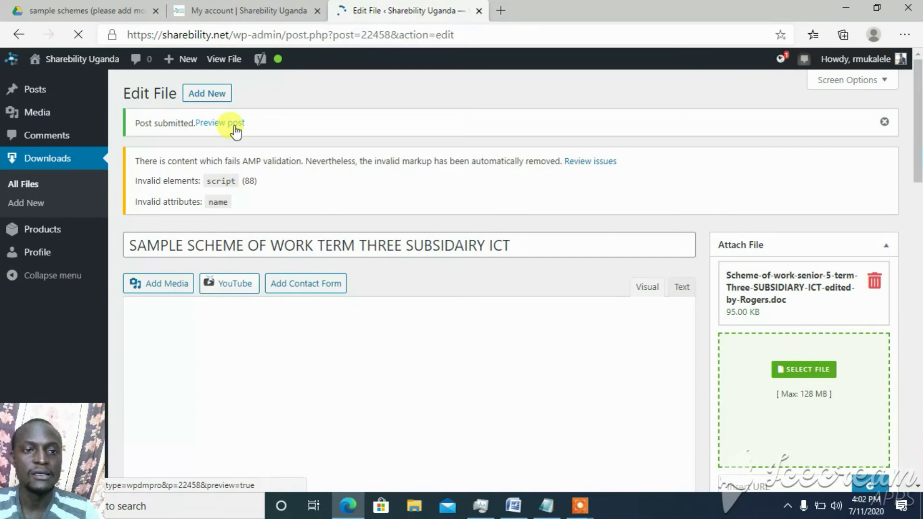
- Preview the submitted post and examine its featured image, title and content
left_click(235, 125)
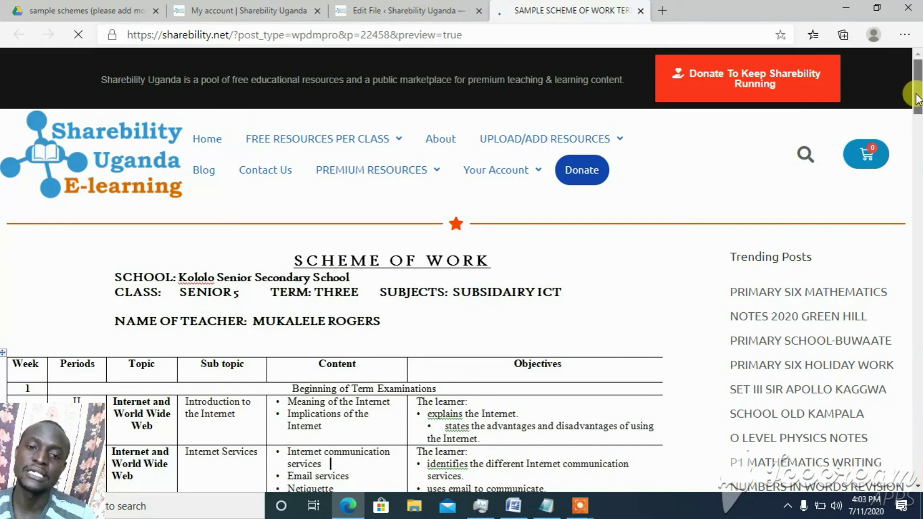
left_click_drag(917, 99, 916, 139)
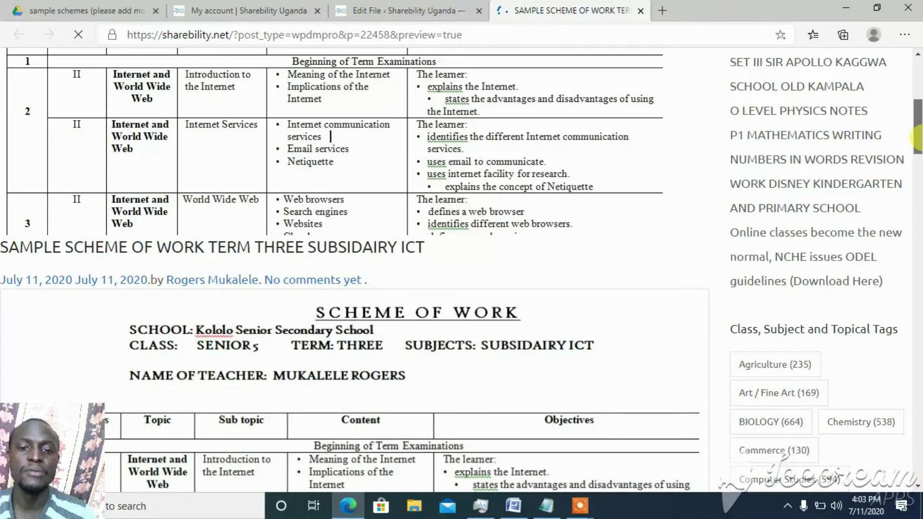
- Examine the previewed post's download details, description and related posts, and open its comment box
mouse_move(917, 138)
left_mouse_down()
mouse_move(917, 106)
mouse_move(919, 155)
left_mouse_up()
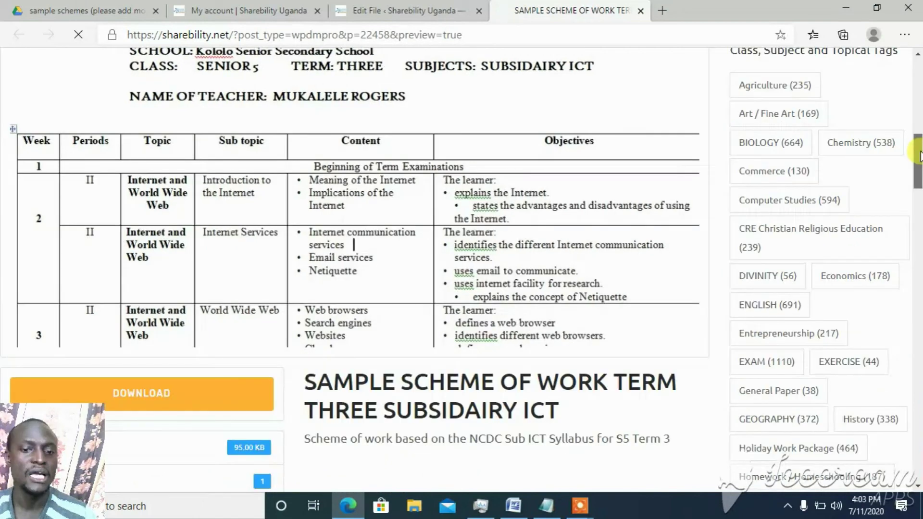
left_click_drag(919, 155, 919, 183)
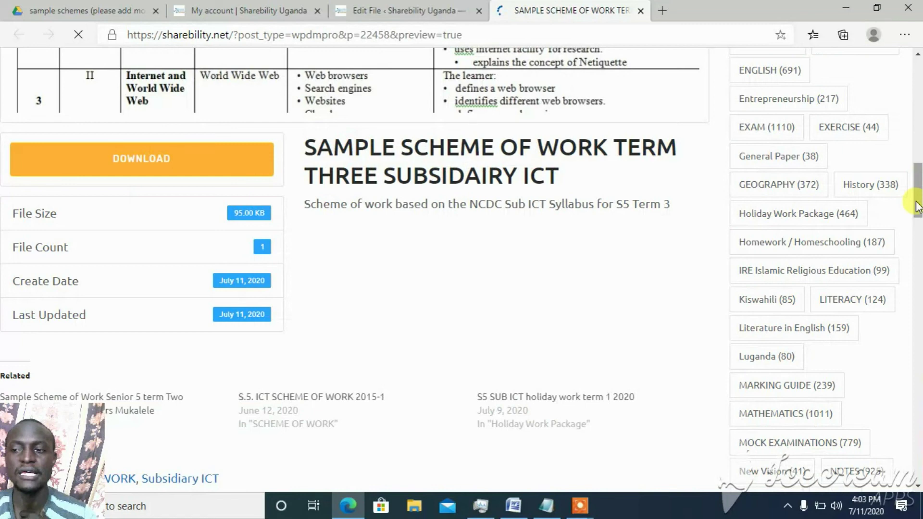
left_click_drag(918, 207, 918, 313)
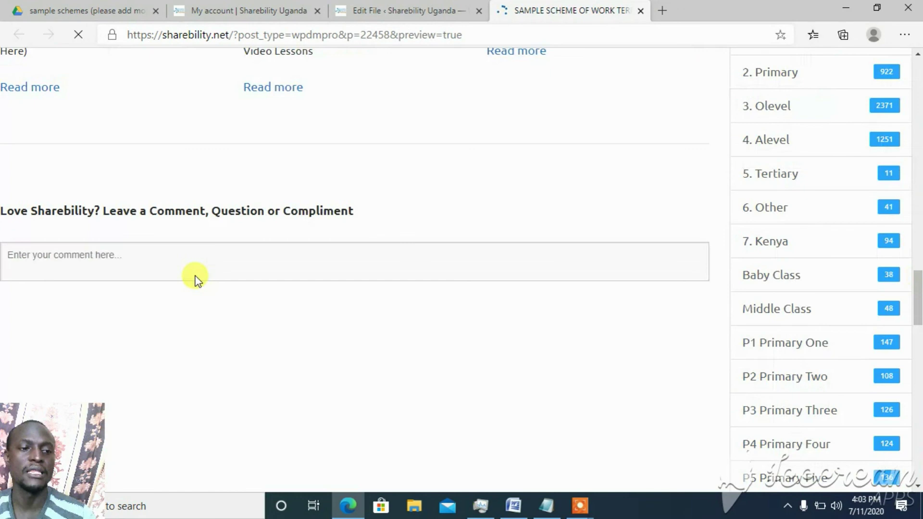
left_click(195, 277)
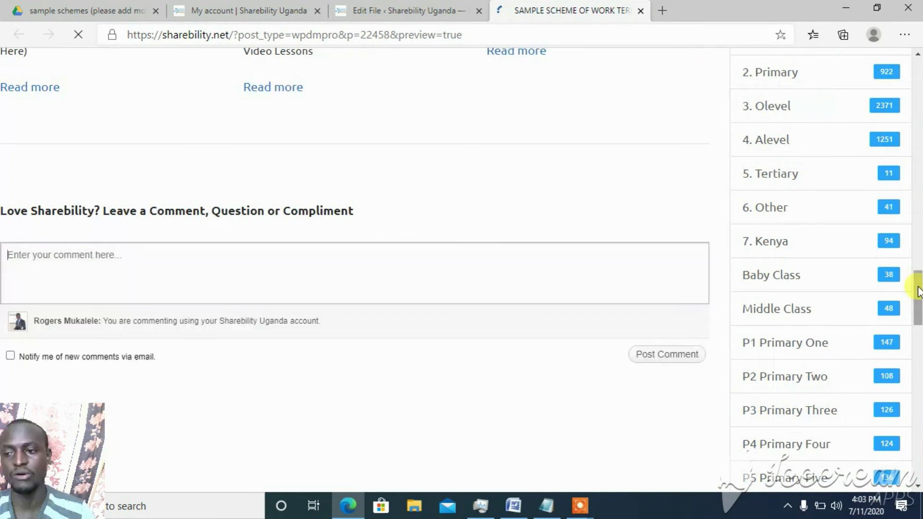
- Leave the post preview and go to the site's account dashboard login page
left_click_drag(918, 289, 906, 169)
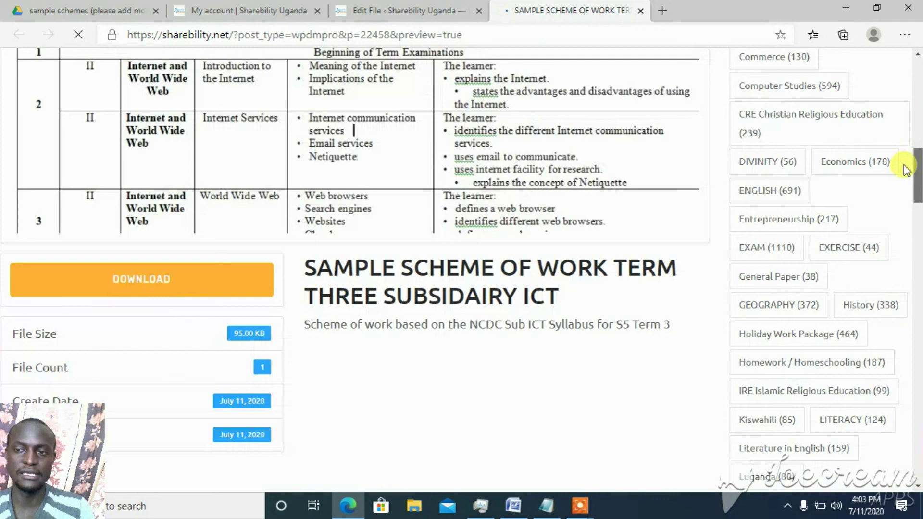
left_click_drag(917, 173, 917, 108)
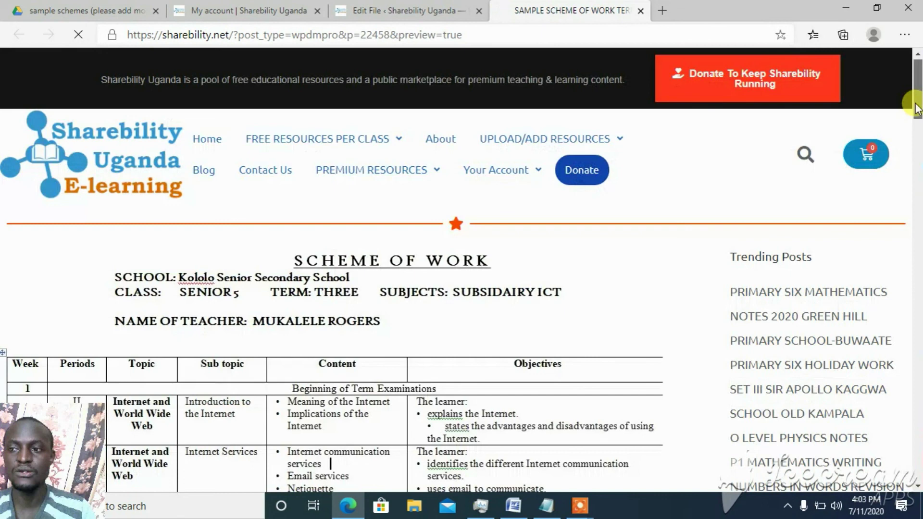
mouse_move(500, 170)
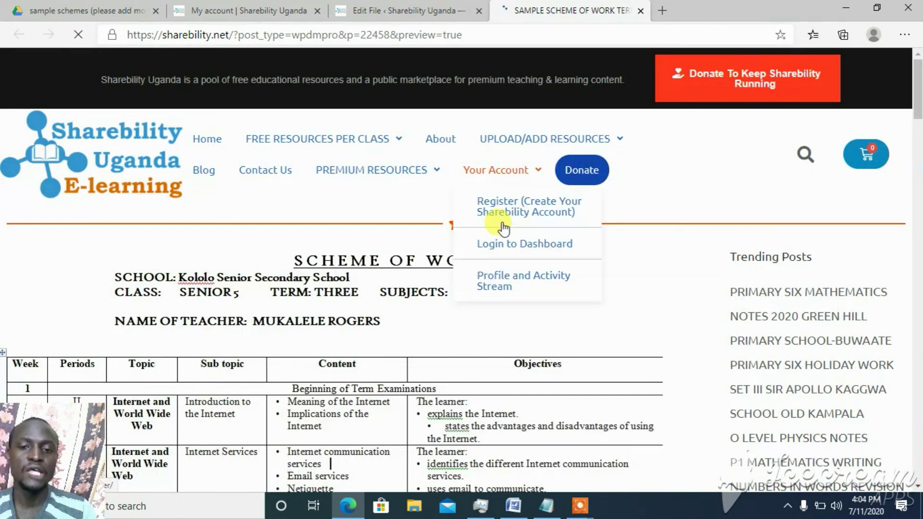
left_click(522, 247)
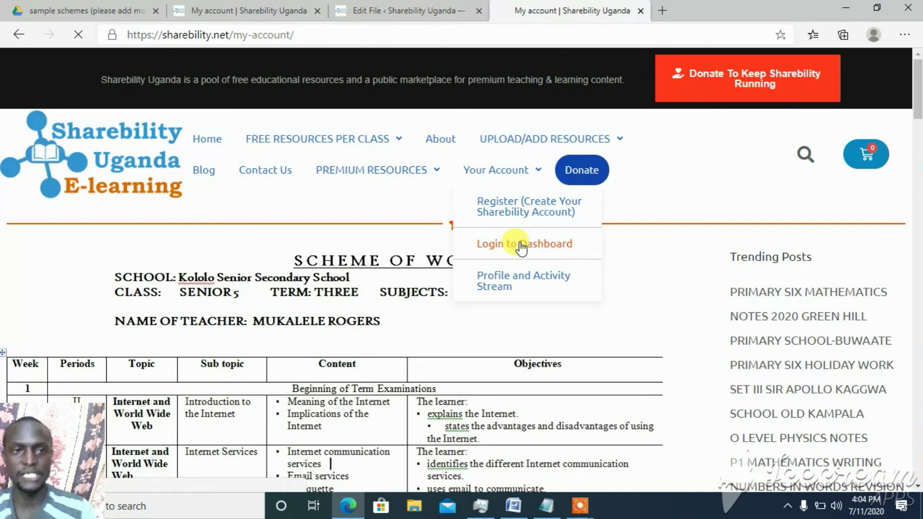